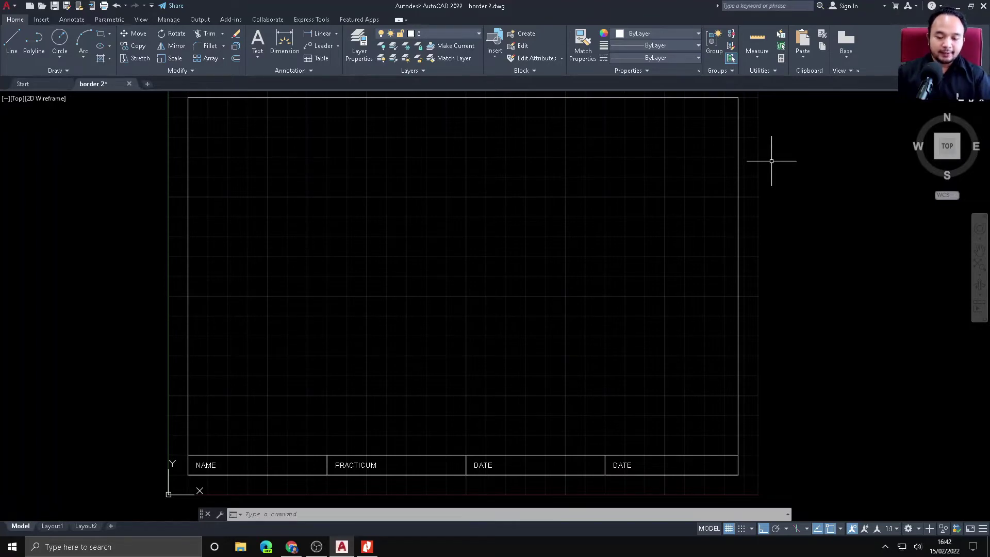
Create a new drawing from the acadiso template.
scroll(861, 247, down, 3)
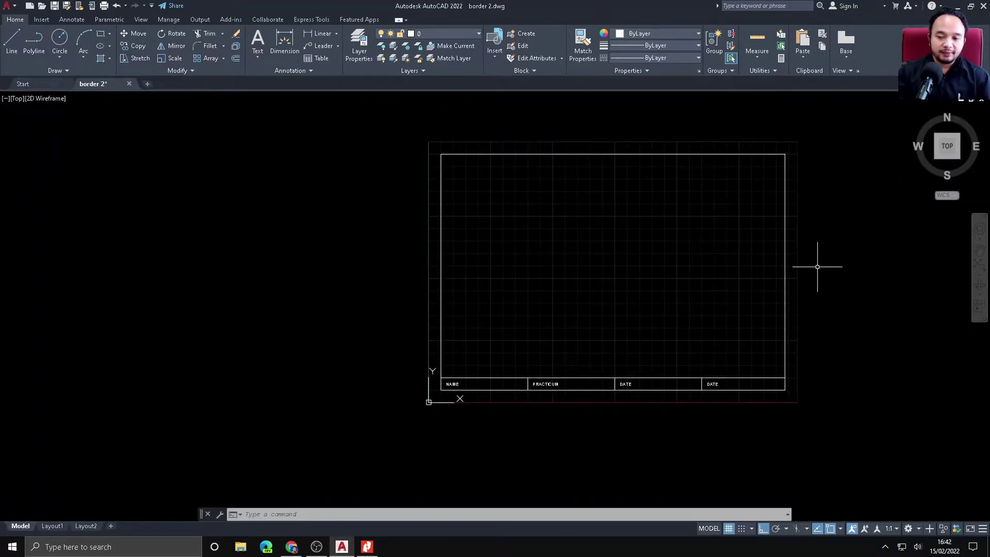
mouse_move(820, 265)
middle_down()
mouse_move(640, 276)
mouse_move(680, 277)
mouse_move(647, 287)
mouse_move(687, 293)
middle_up()
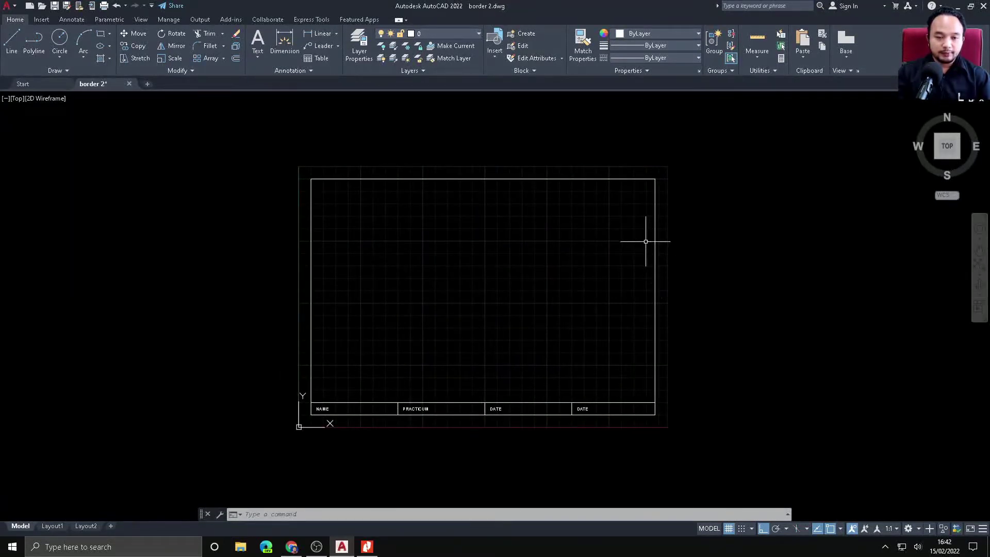
click(14, 9)
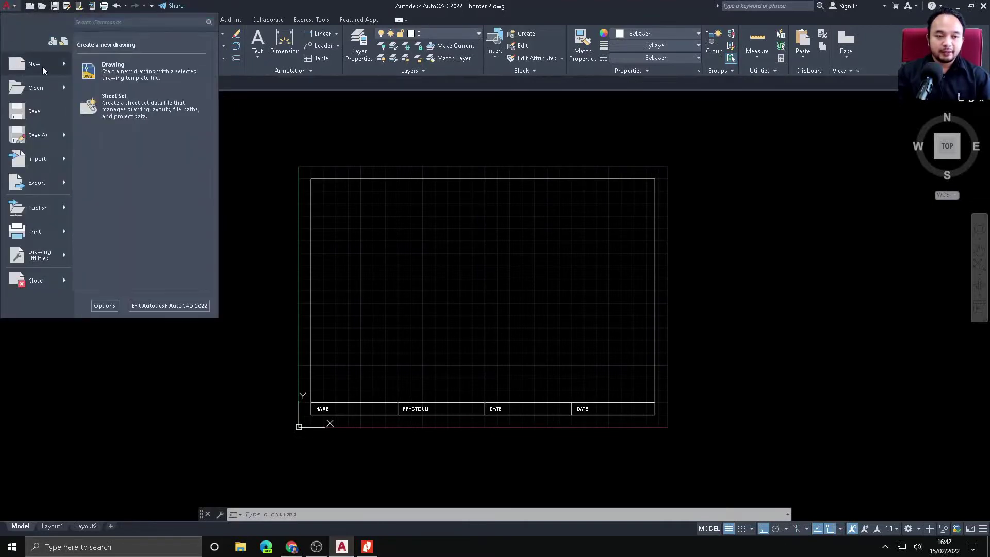
click(35, 65)
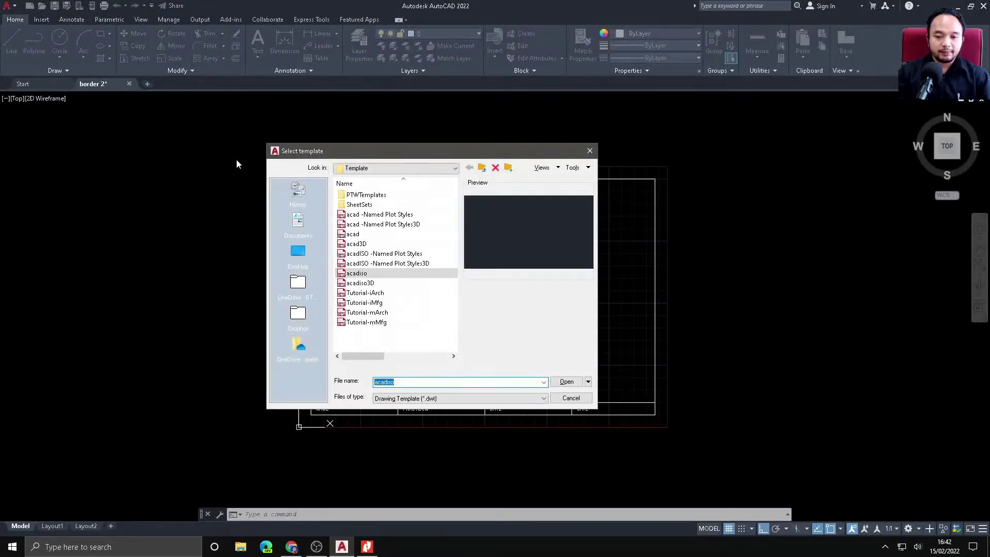
click(367, 276)
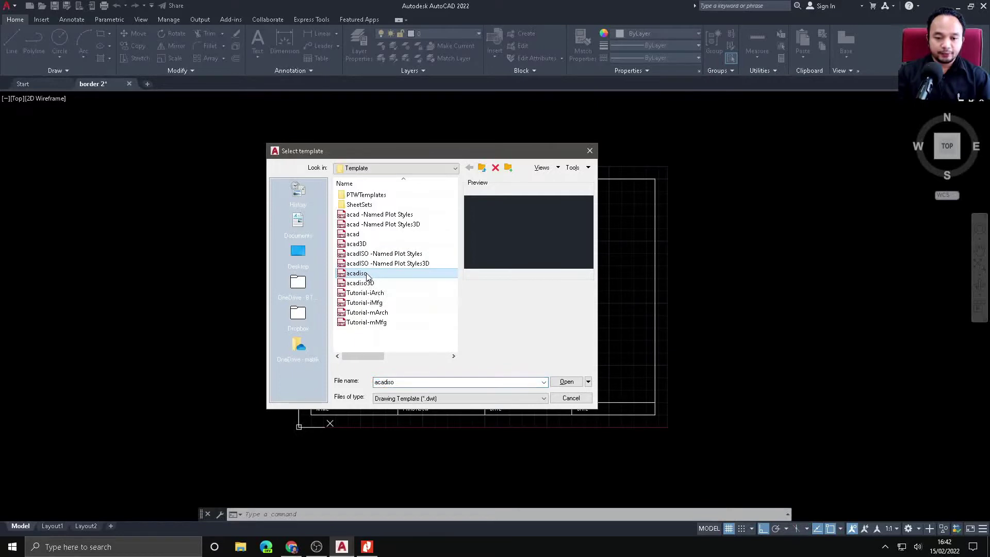
click(570, 383)
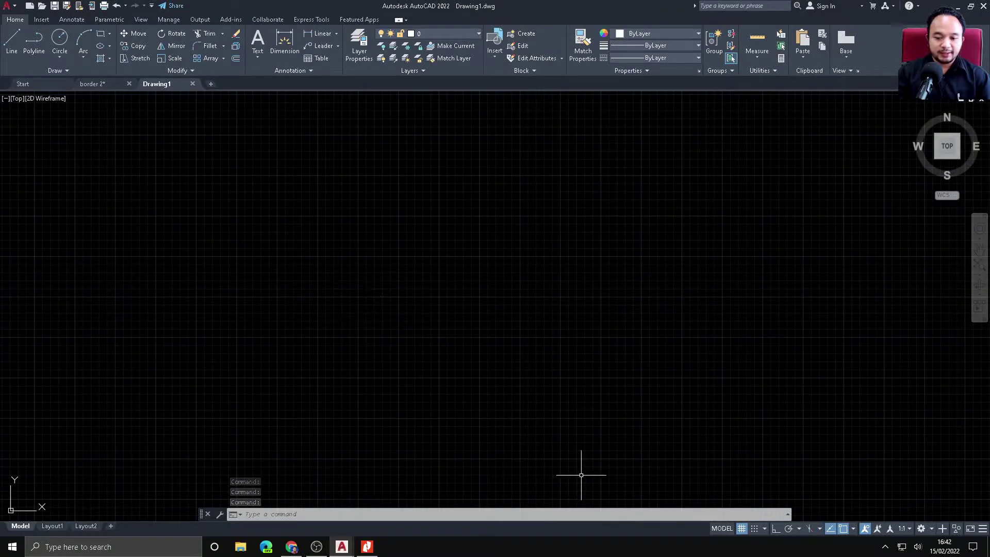
Toggle the grid display off and on again, and select the Drafting & Annotation workspace.
click(742, 529)
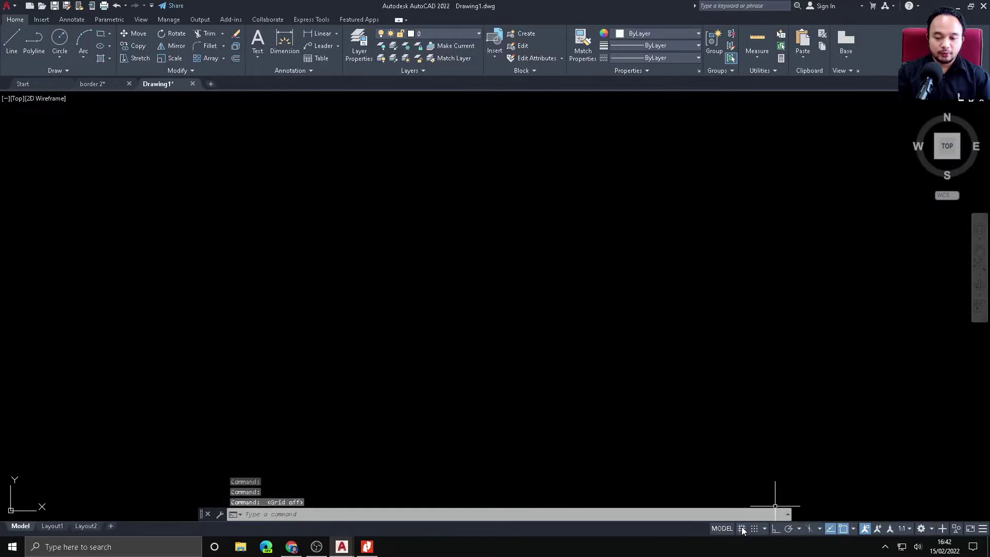
click(742, 528)
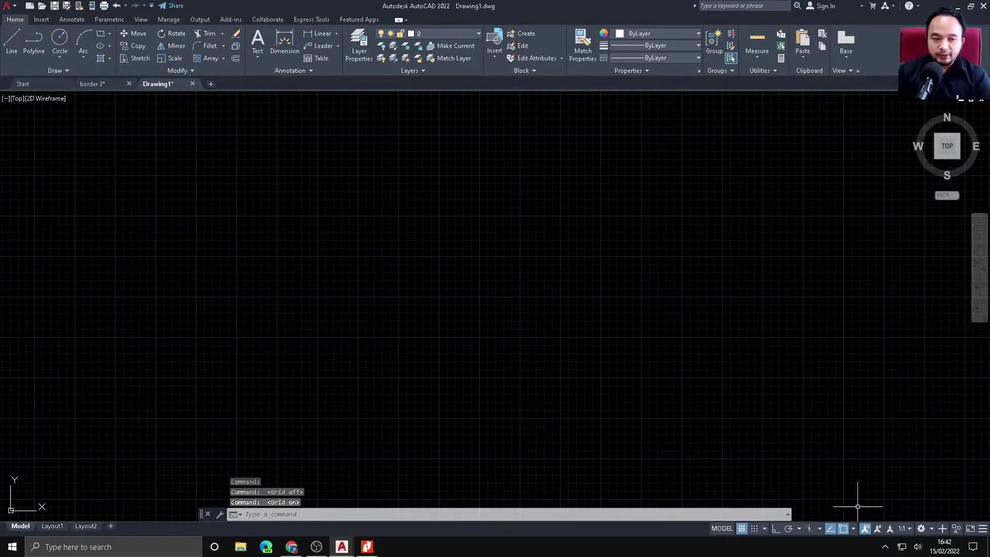
click(927, 527)
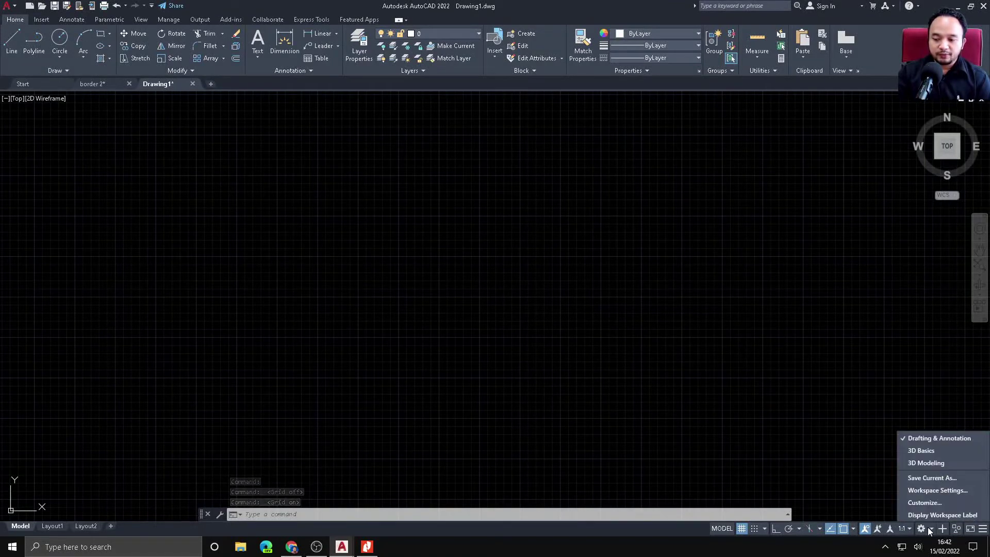
click(929, 438)
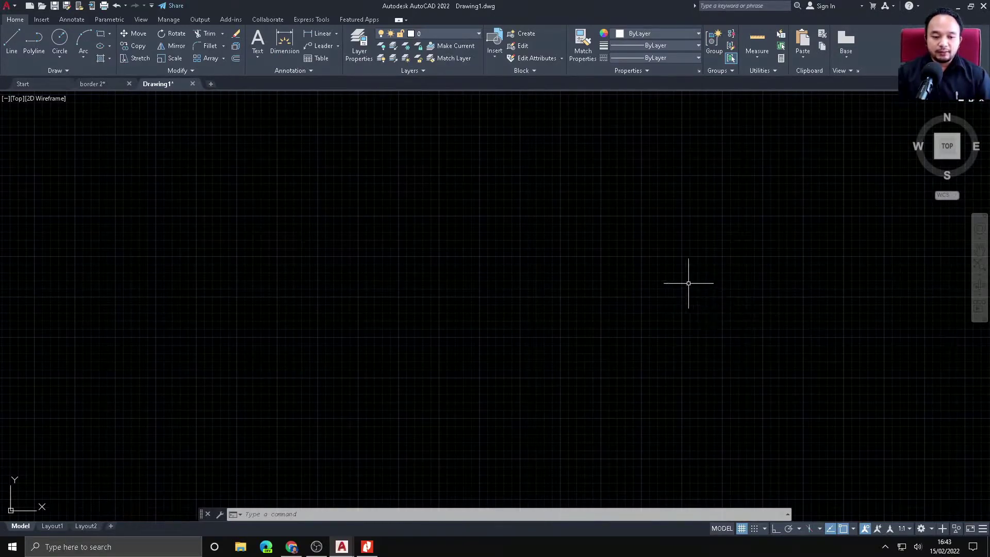
scroll(689, 280, down, 5)
scroll(747, 256, up, 10)
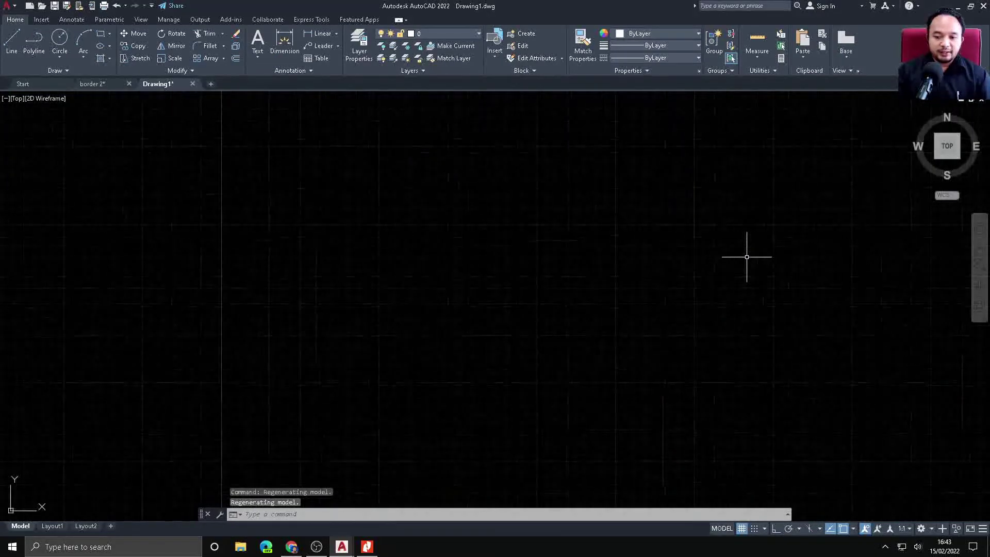
scroll(733, 283, down, 4)
scroll(734, 283, down, 2)
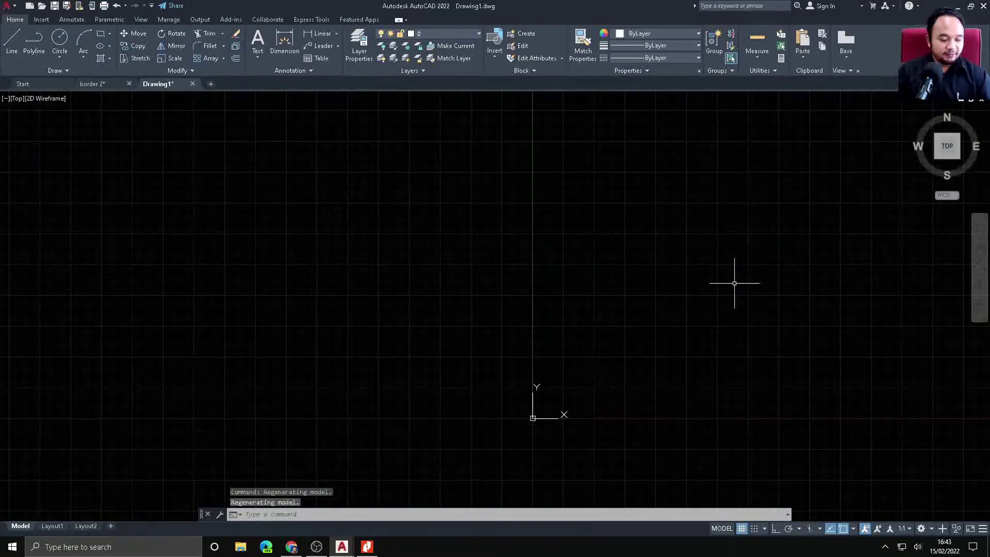
scroll(732, 278, down, 4)
scroll(729, 277, up, 4)
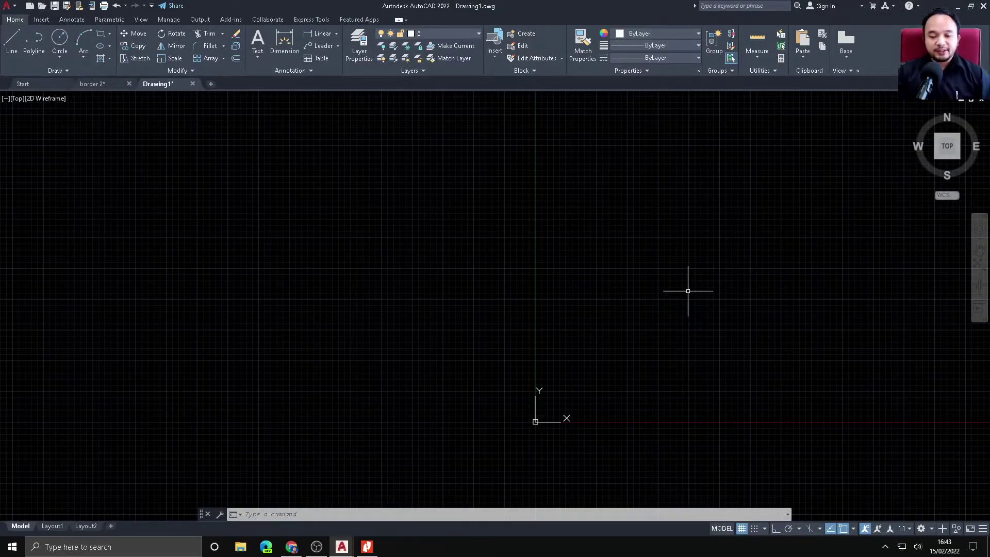
Set the model space limits with the lower left corner at 0,0 and the upper right corner at 297,210.
click(412, 513)
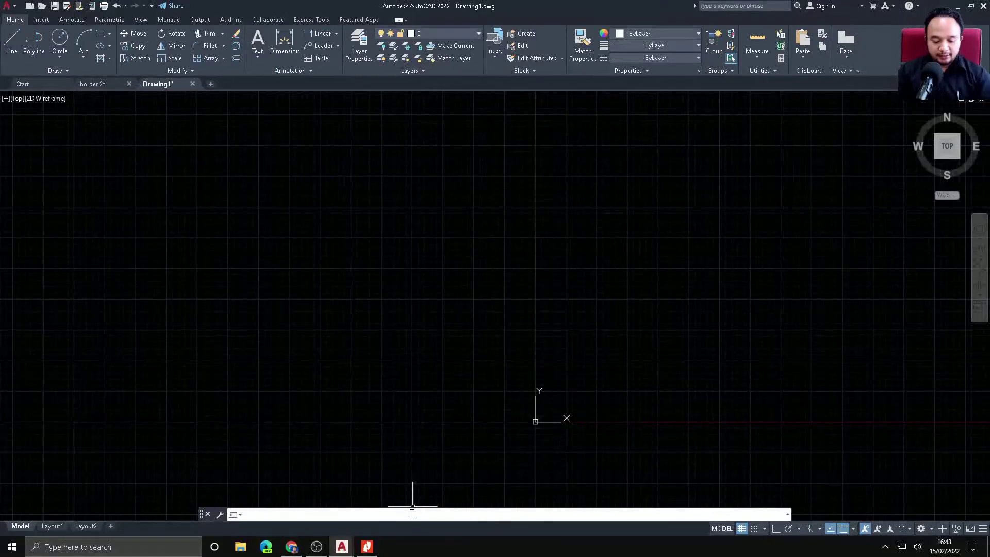
text(LIMITS)
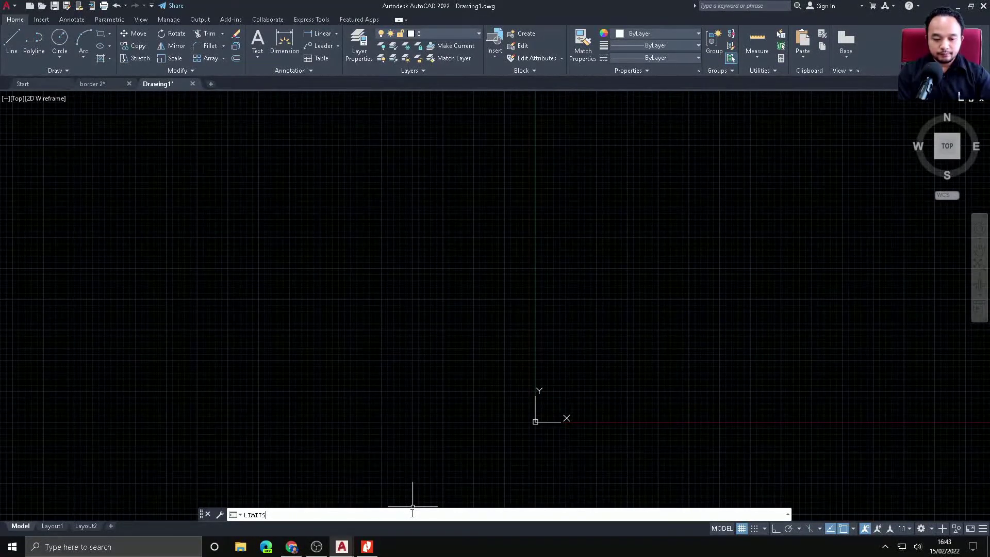
key(Return)
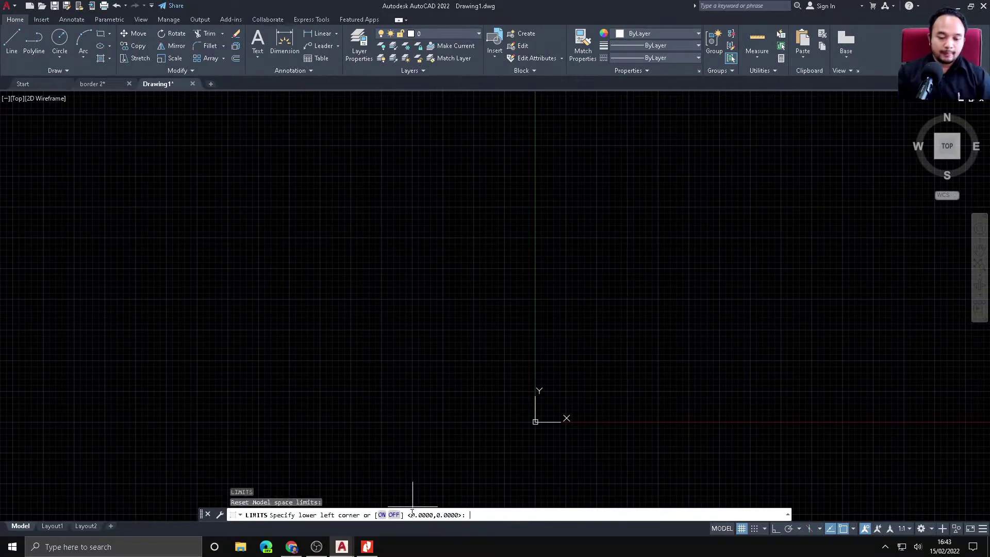
middle_drag(575, 387, 265, 397)
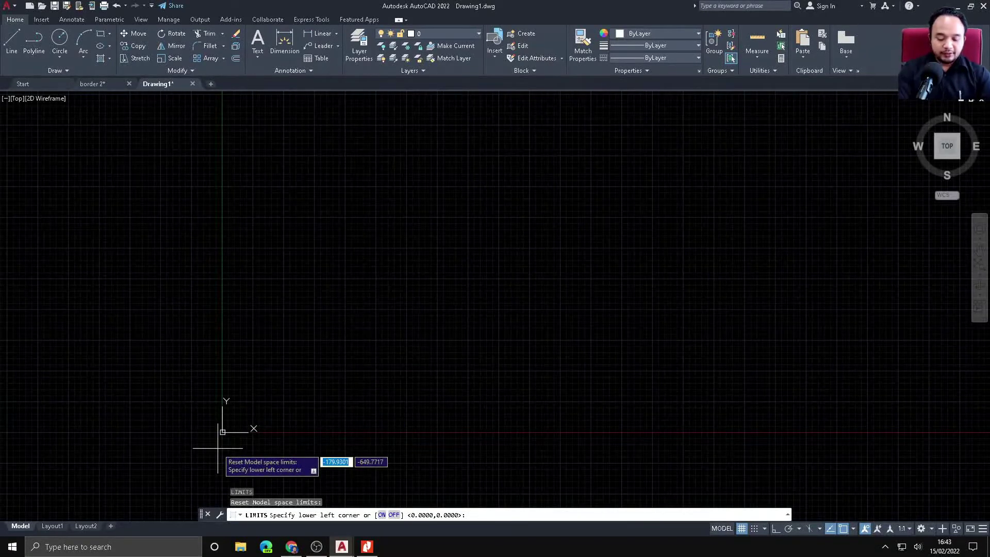
text(0,0)
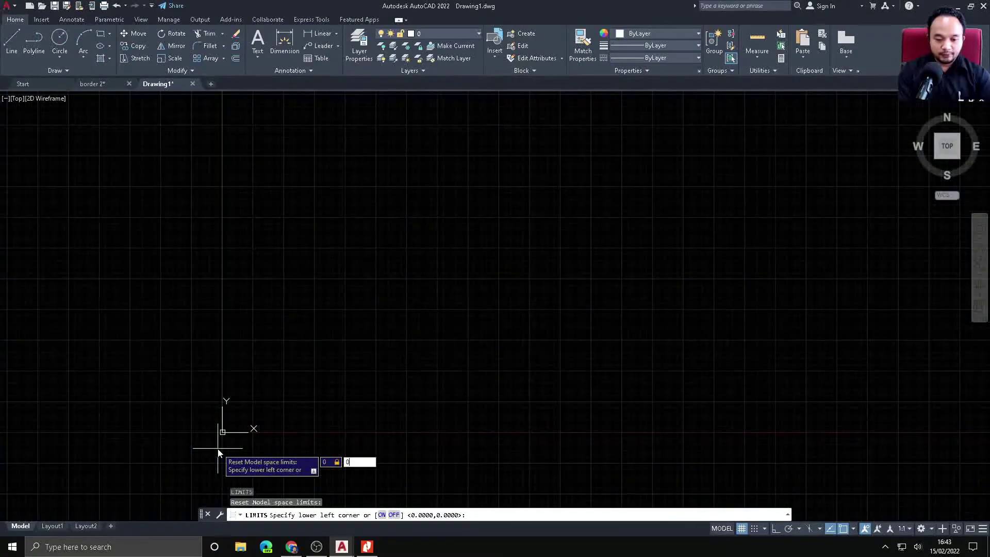
key(Return)
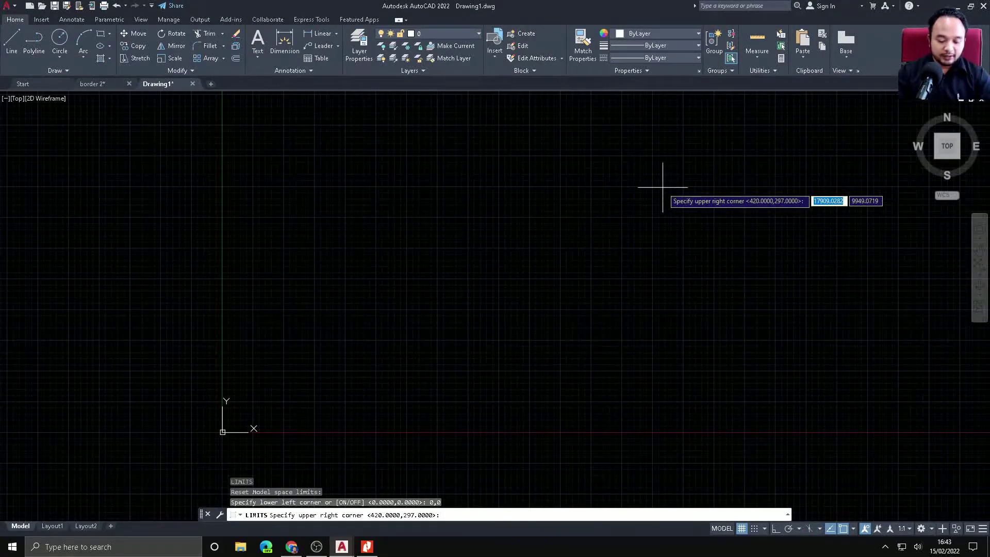
text(297)
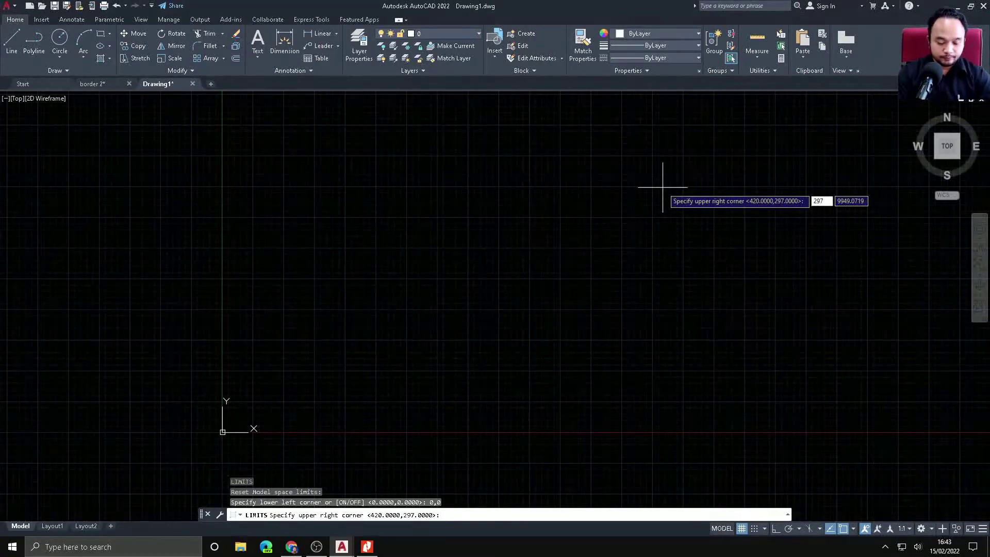
key(Tab)
text(210)
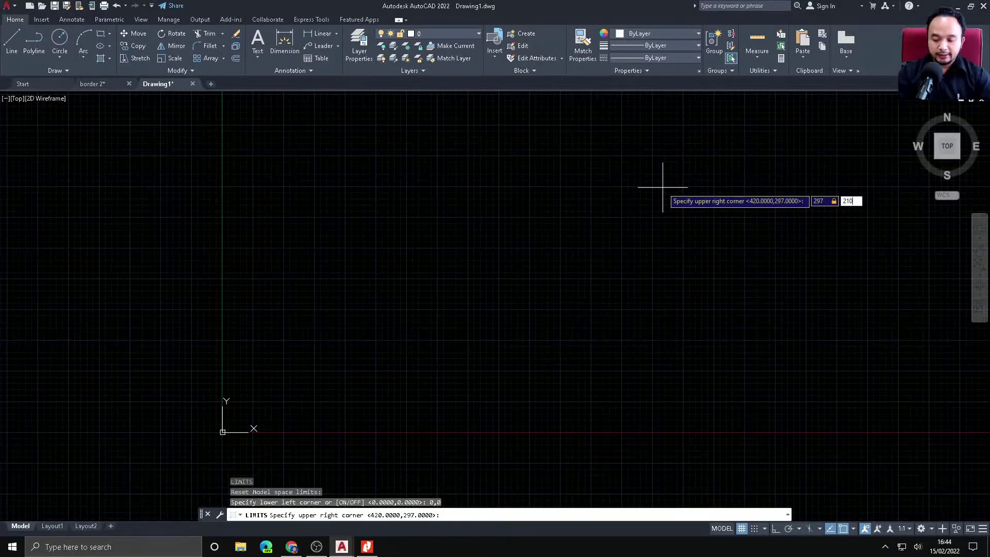
key(Return)
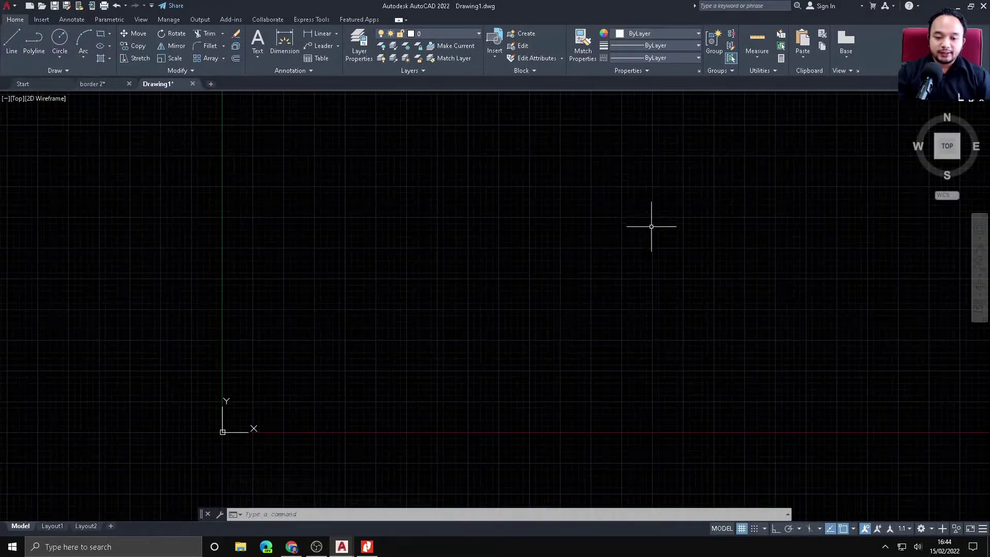
Disable the display of the grid beyond the limits in the drafting settings.
right_click(744, 530)
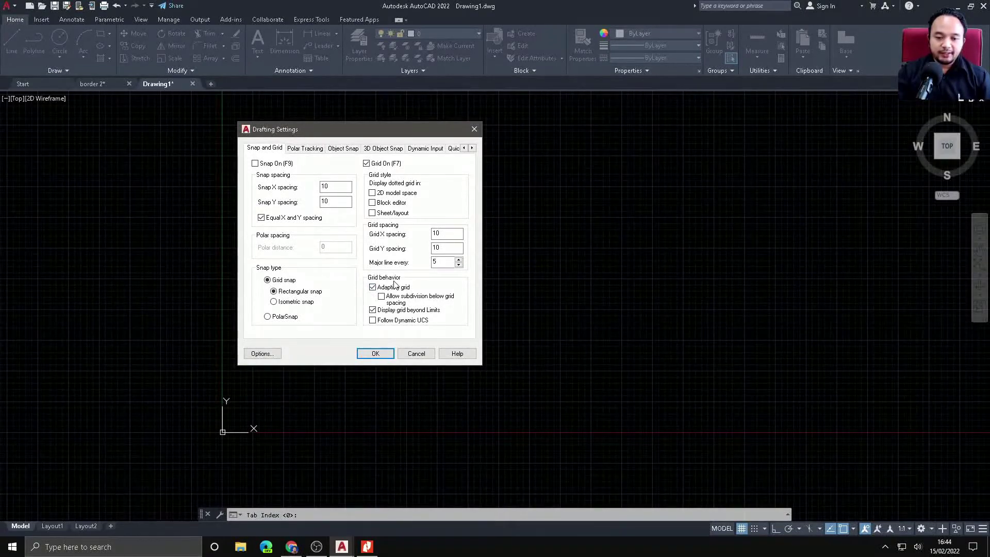
click(373, 311)
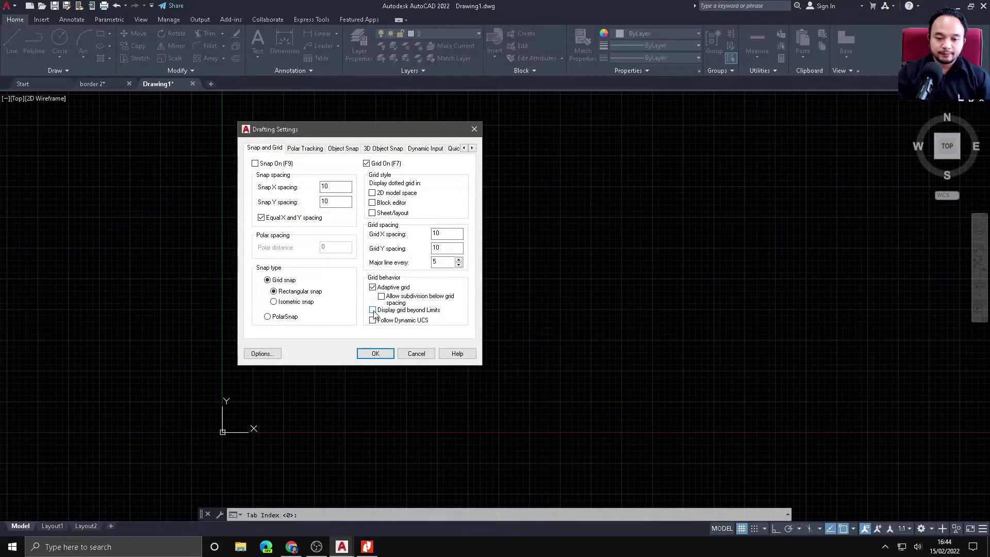
click(367, 356)
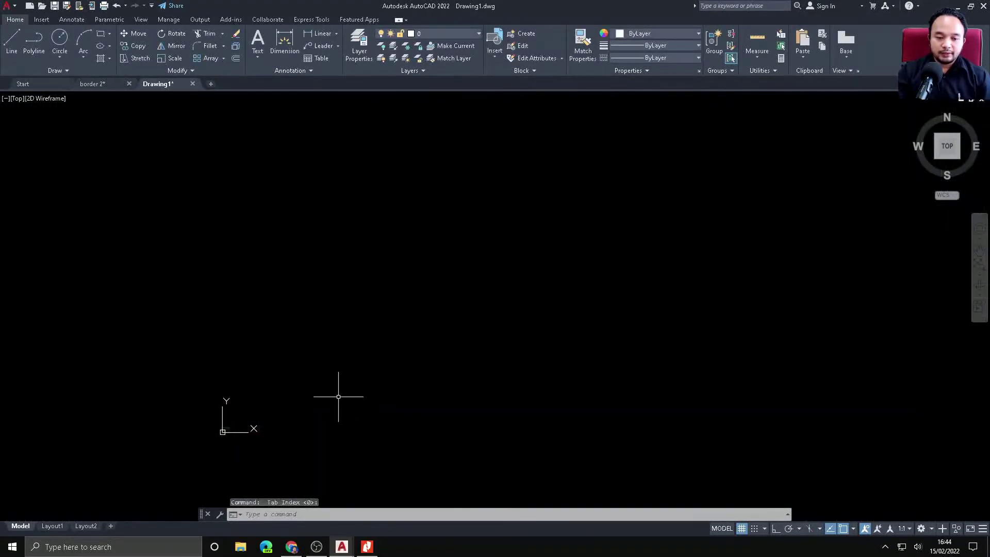
Zoom to All so the whole grid area within the drawing limits fits the view.
middle_drag(338, 396, 393, 350)
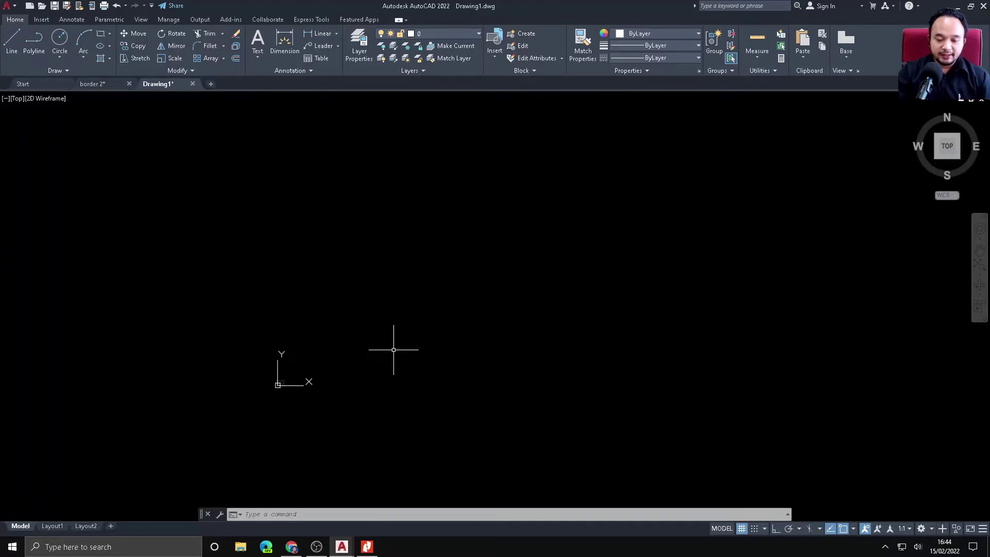
click(356, 512)
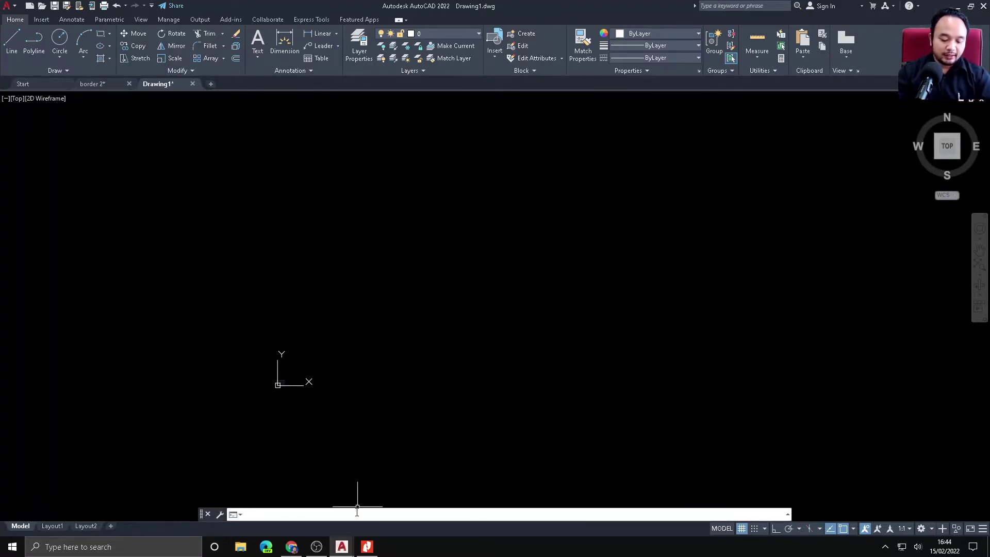
text(zoom)
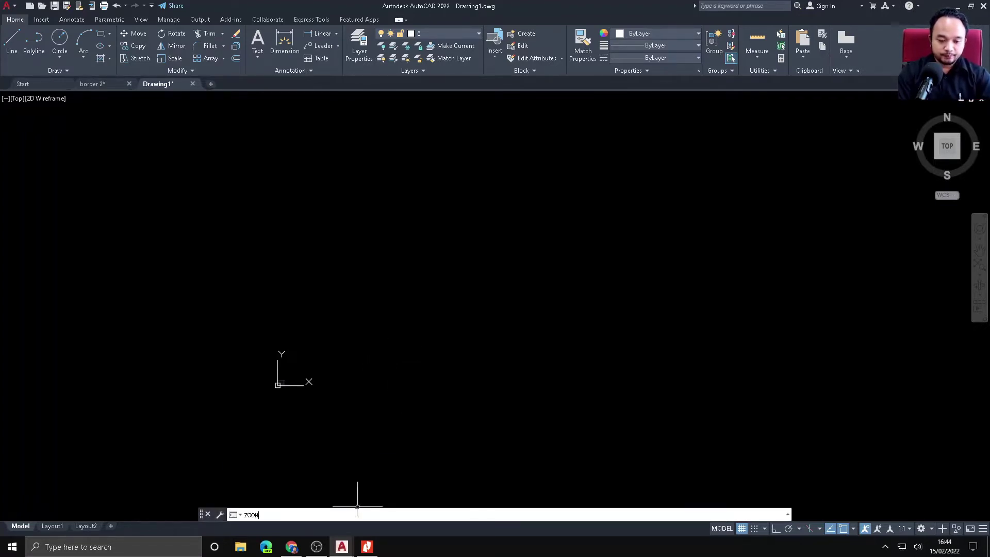
key(Return)
text(A)
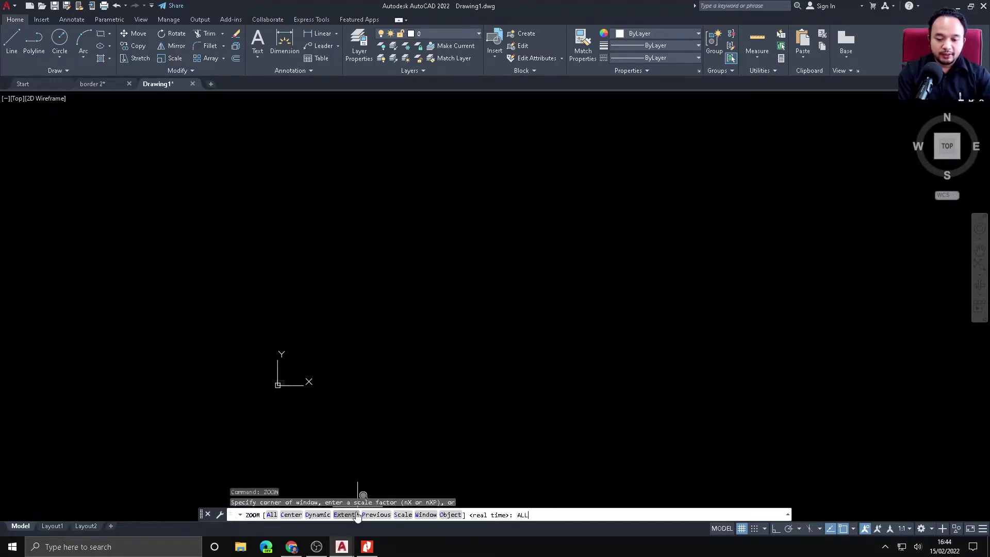
key(Return)
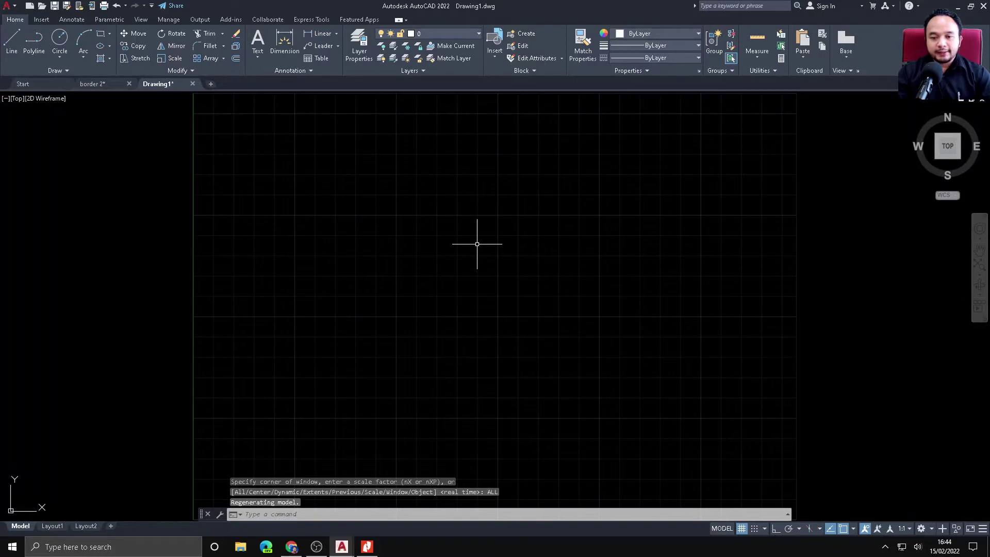
scroll(477, 244, down, 1)
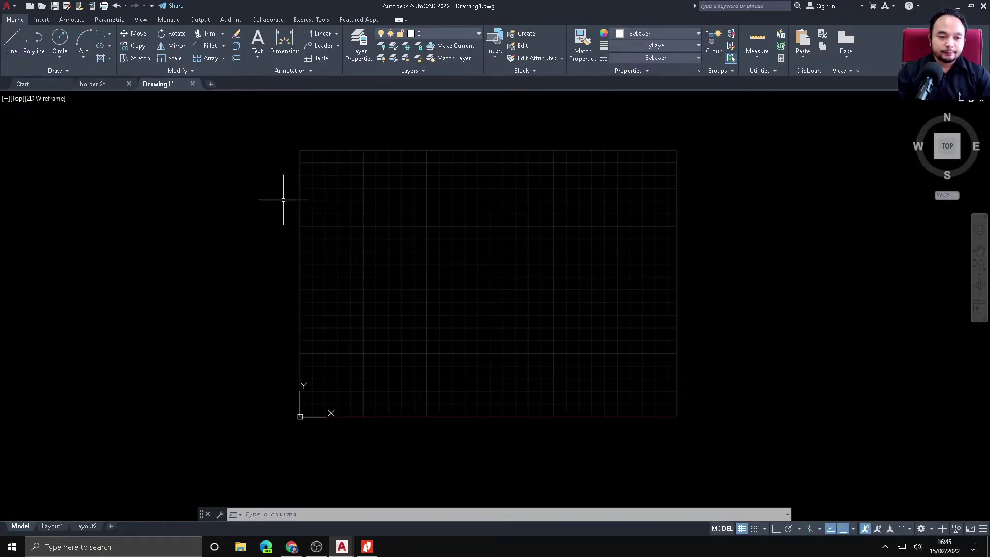
Start a line at 10,10 and, with Ortho turned on, draw the border's bottom edge 277 long to the right.
click(10, 43)
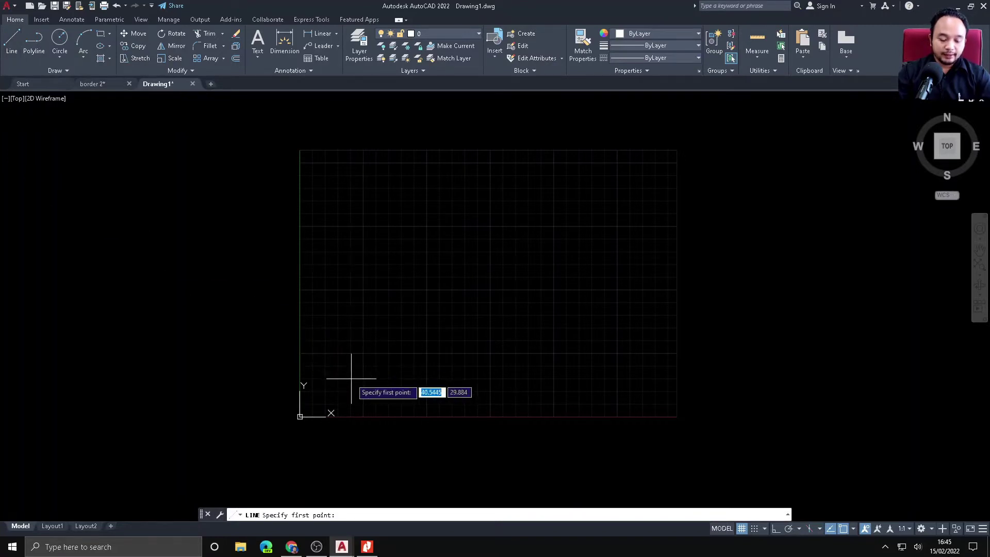
text(10)
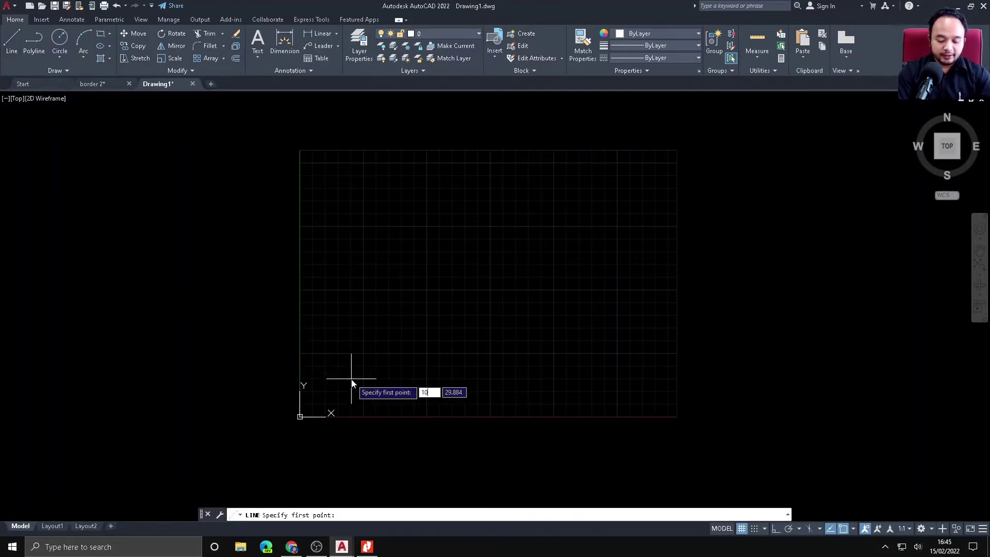
key(Tab)
text(10)
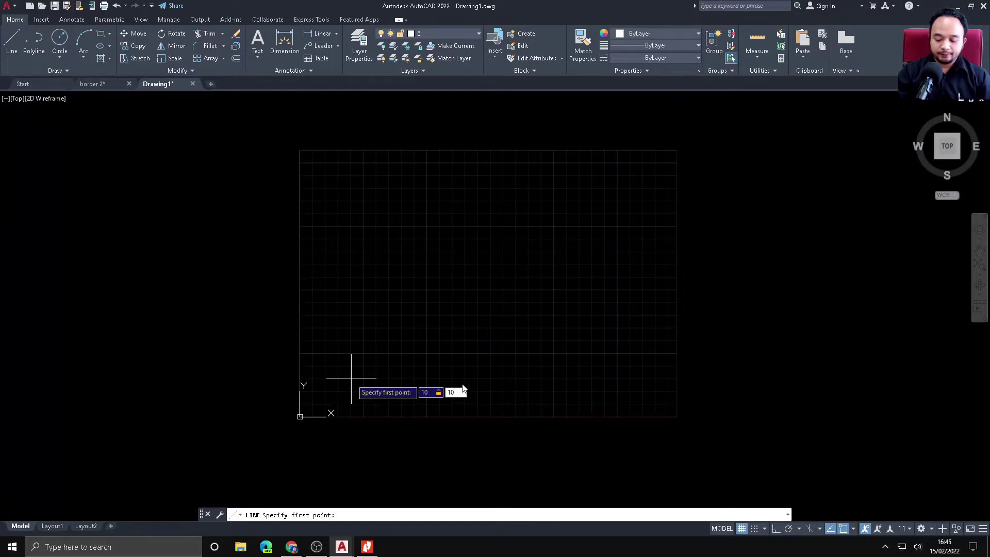
key(Return)
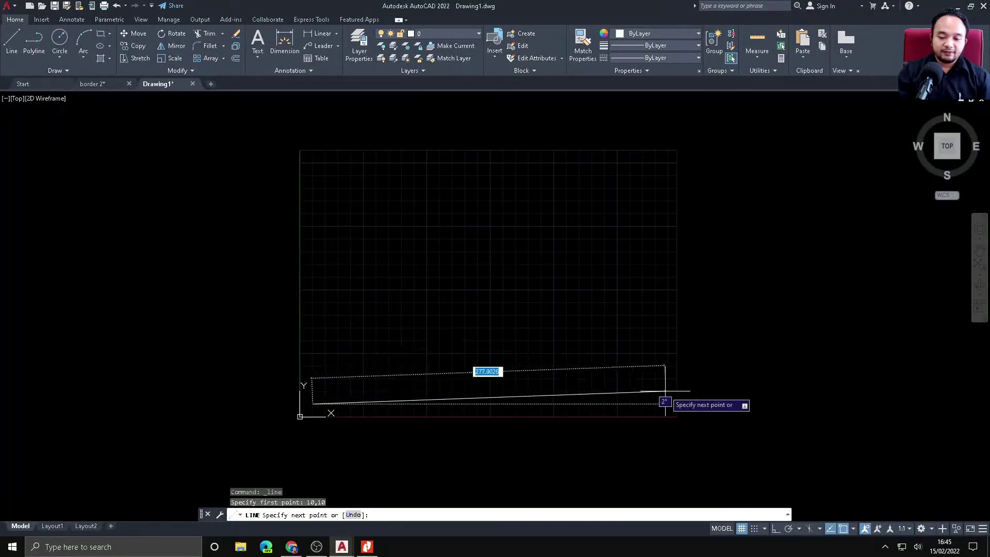
click(778, 529)
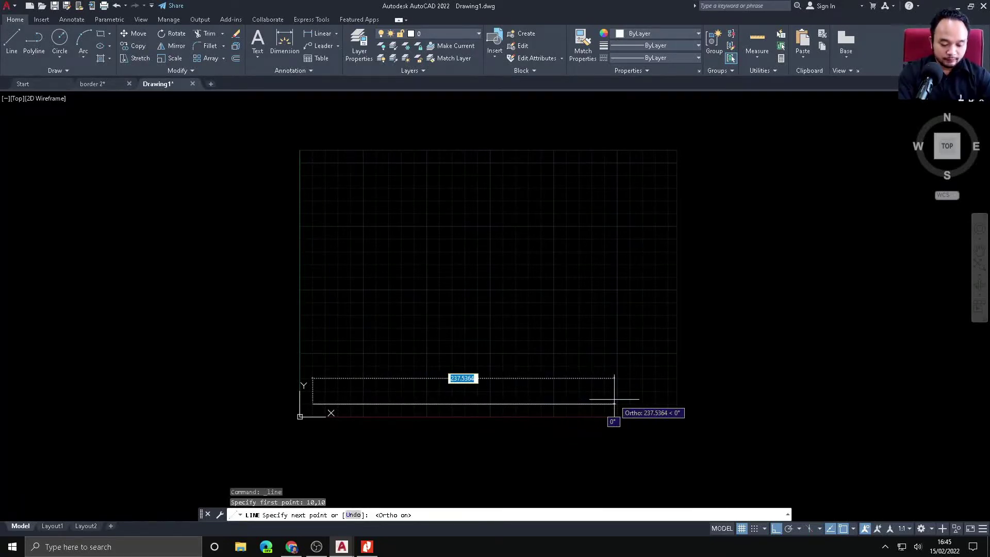
text(277)
key(Return)
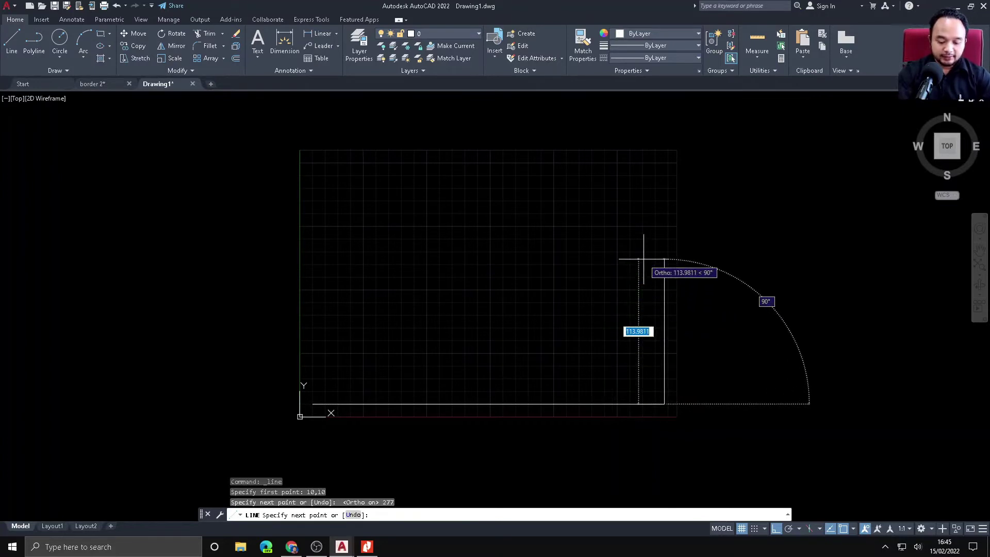
Continue the border line 190 upward and 277 to the left, and close it down to its starting point.
text(190)
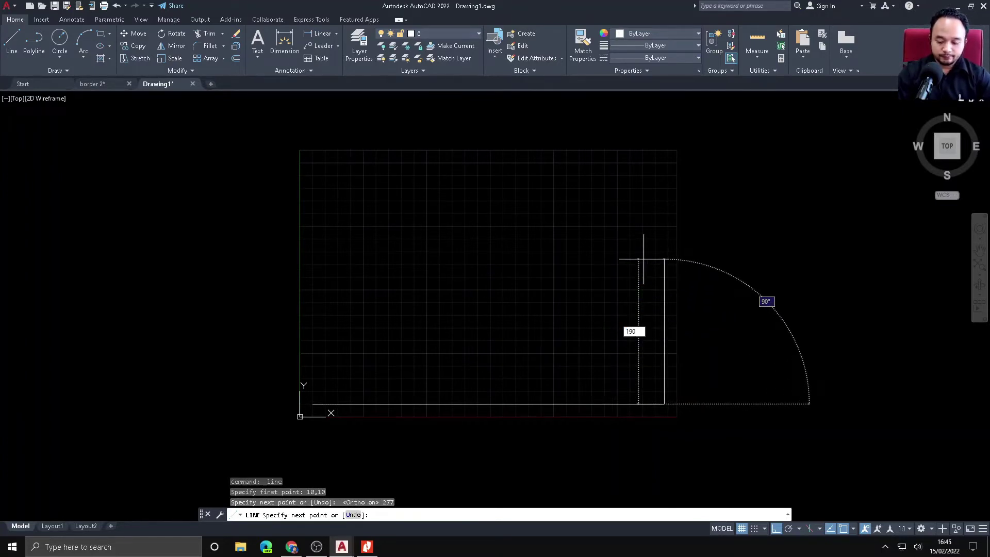
key(Return)
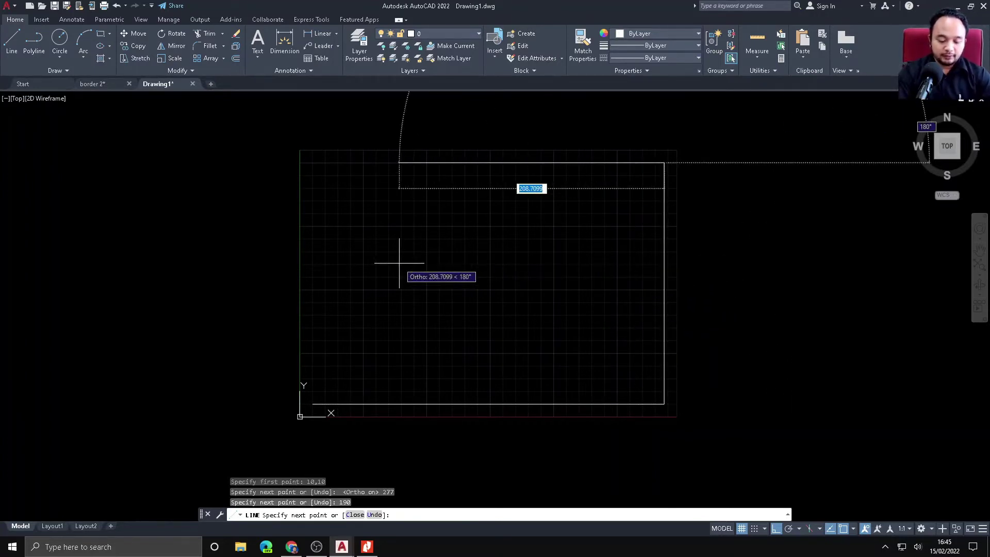
text(277)
key(Return)
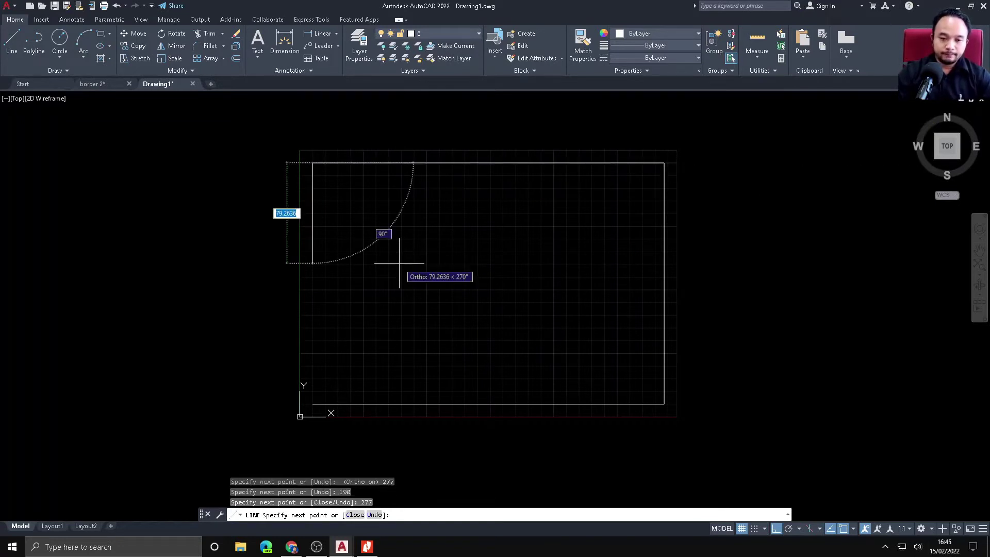
click(313, 404)
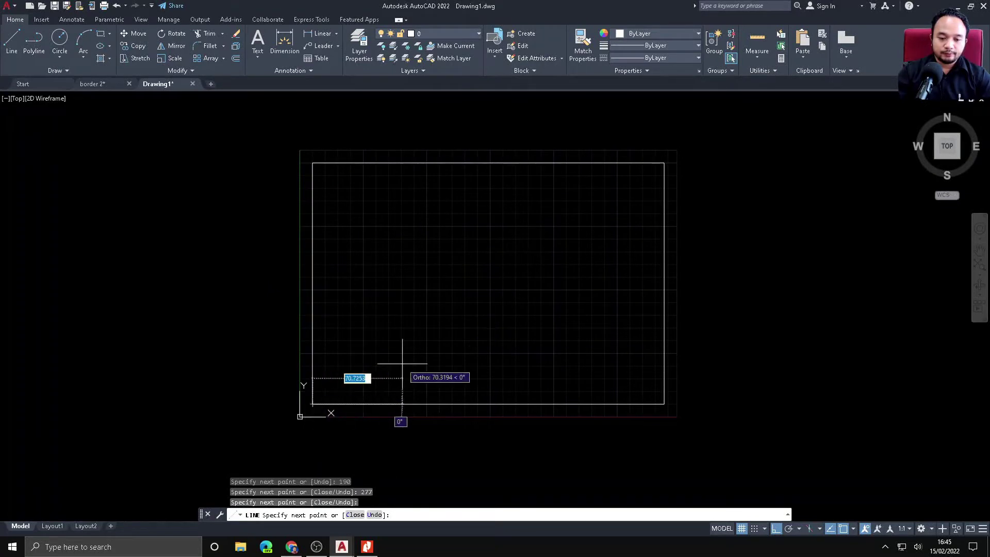
key(Escape)
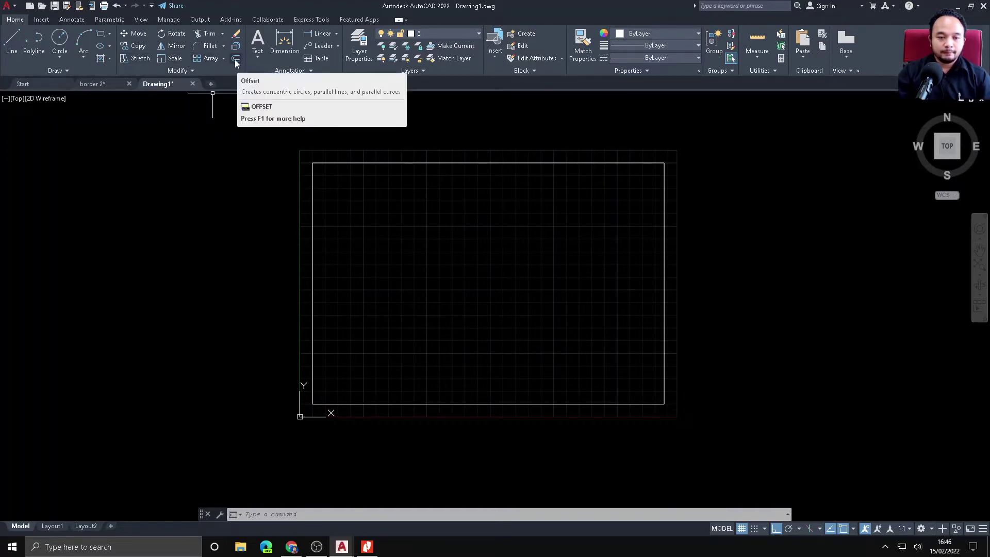
Offset the border's bottom edge 10 upward to form the top line of the title block.
click(349, 513)
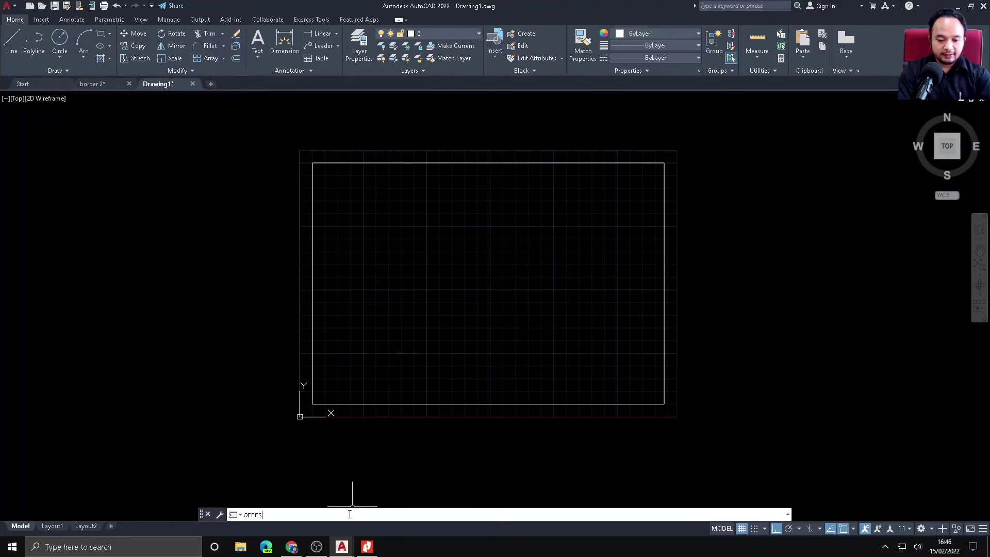
text(OFFSE)
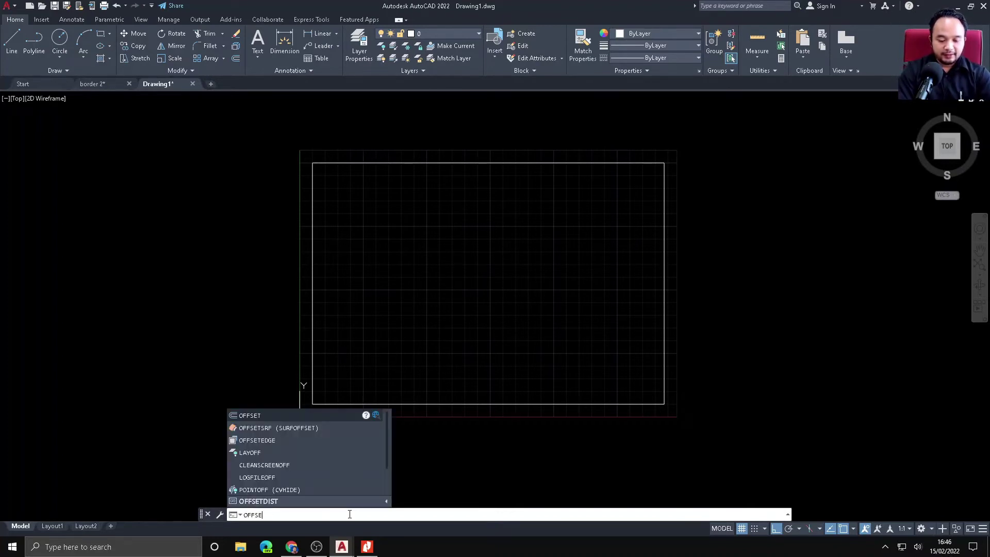
text(T)
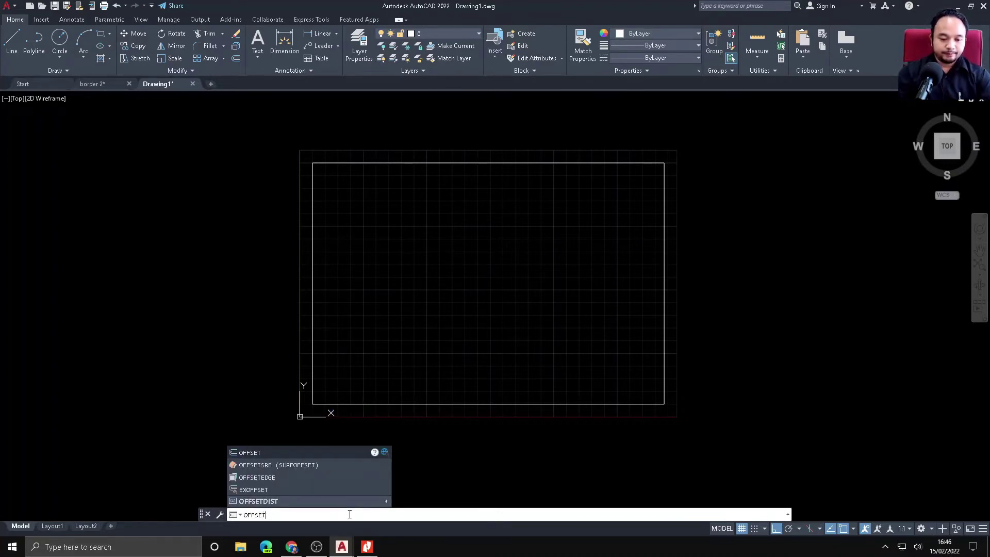
click(261, 453)
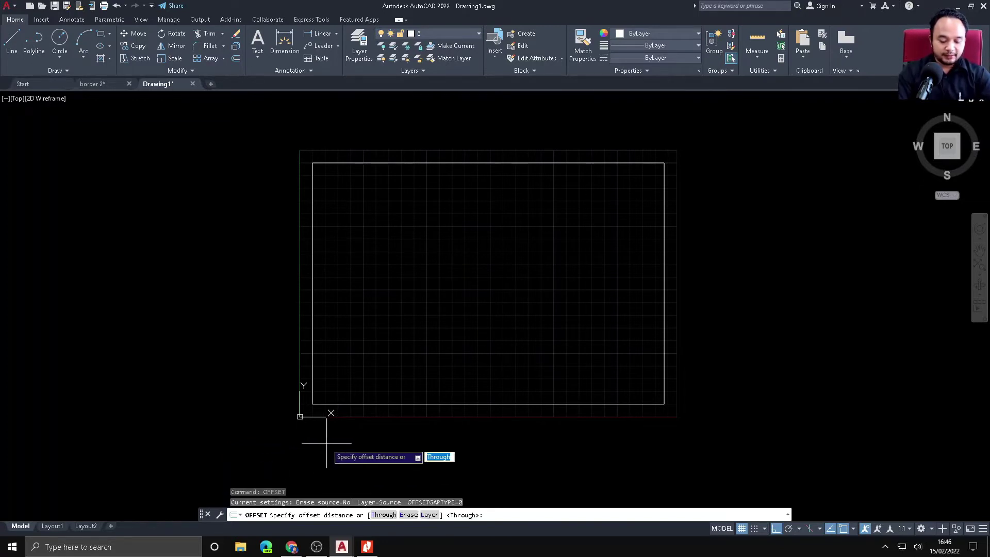
text(10)
key(Return)
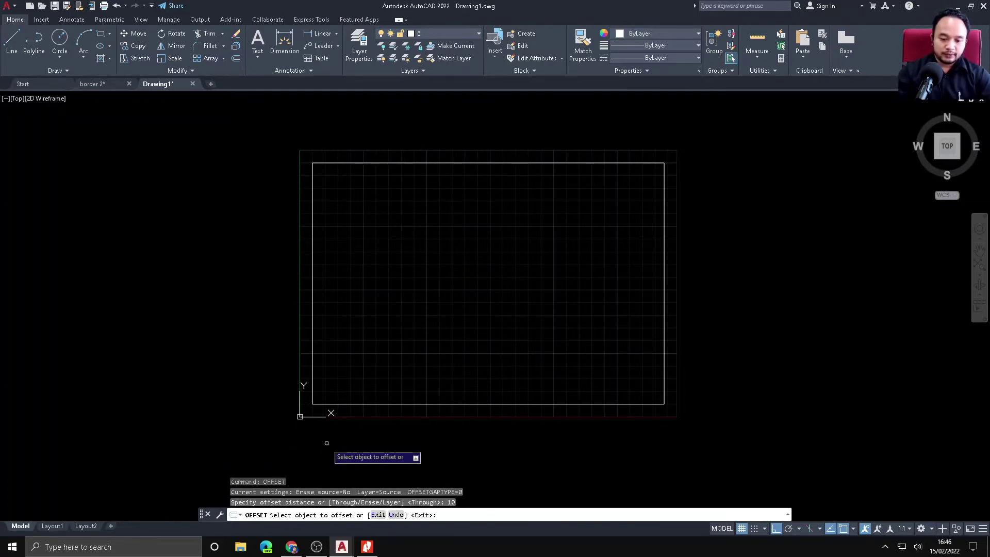
click(375, 406)
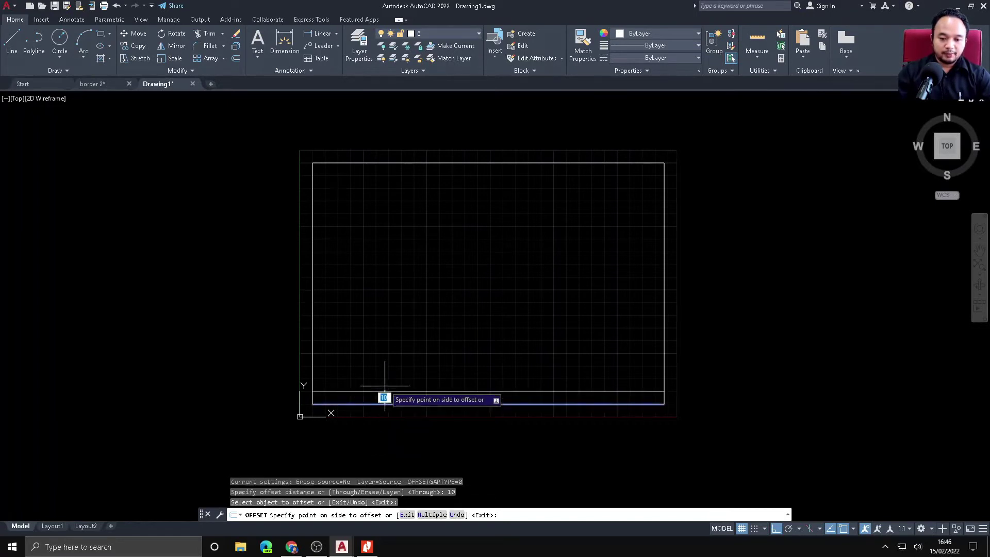
click(385, 386)
key(Escape)
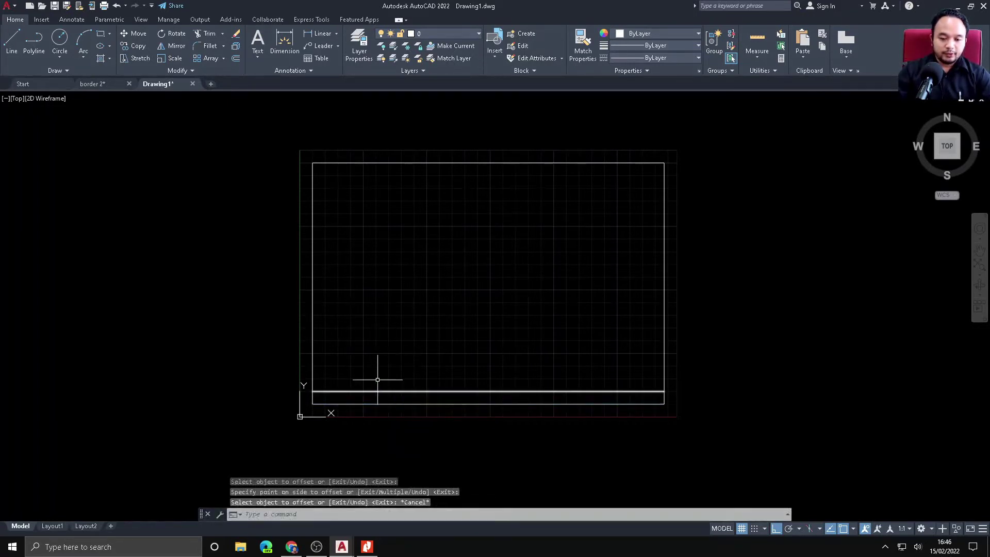
Check the title block in the border 2 drawing, and in Drawing1 offset the border's left edge successively to the right for three dividers spaced 70 apart.
click(103, 85)
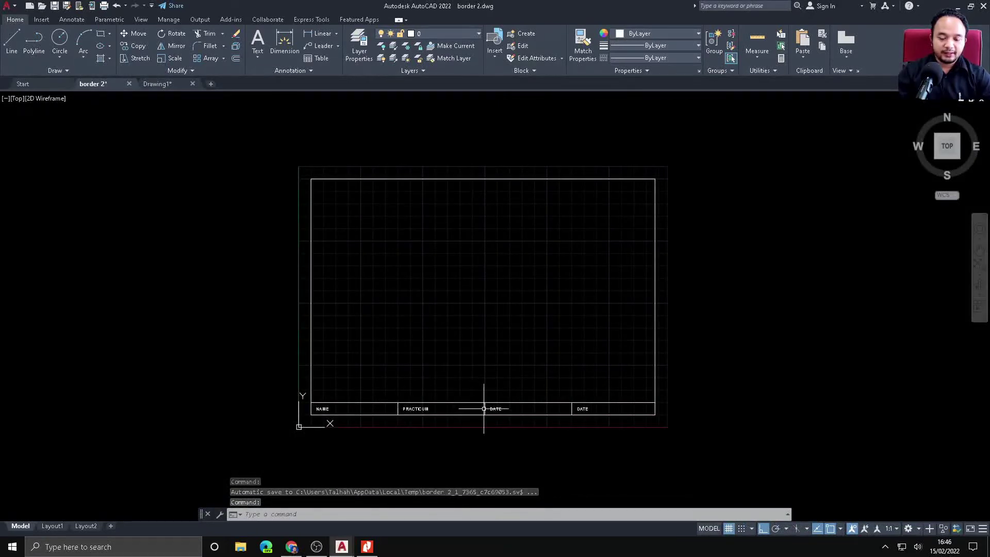
click(167, 84)
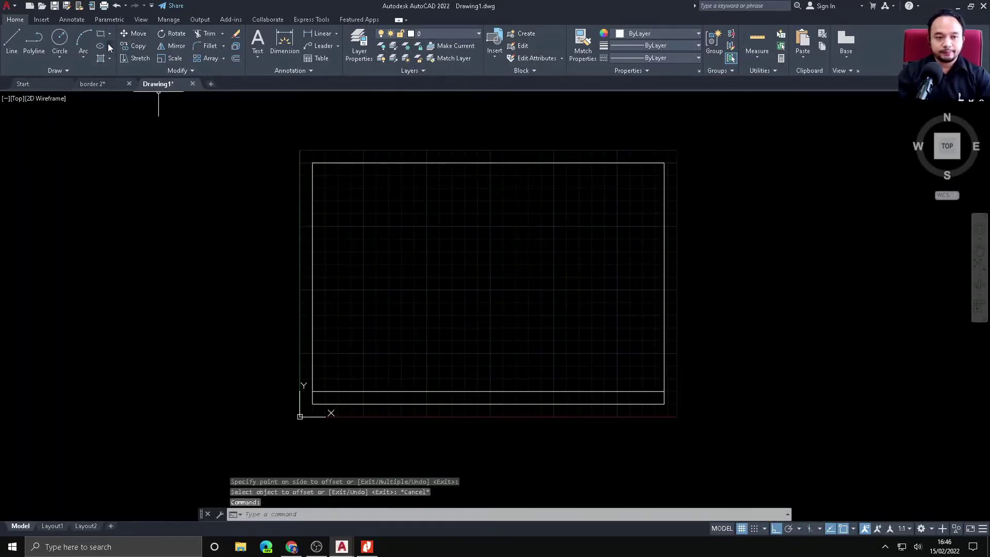
click(235, 59)
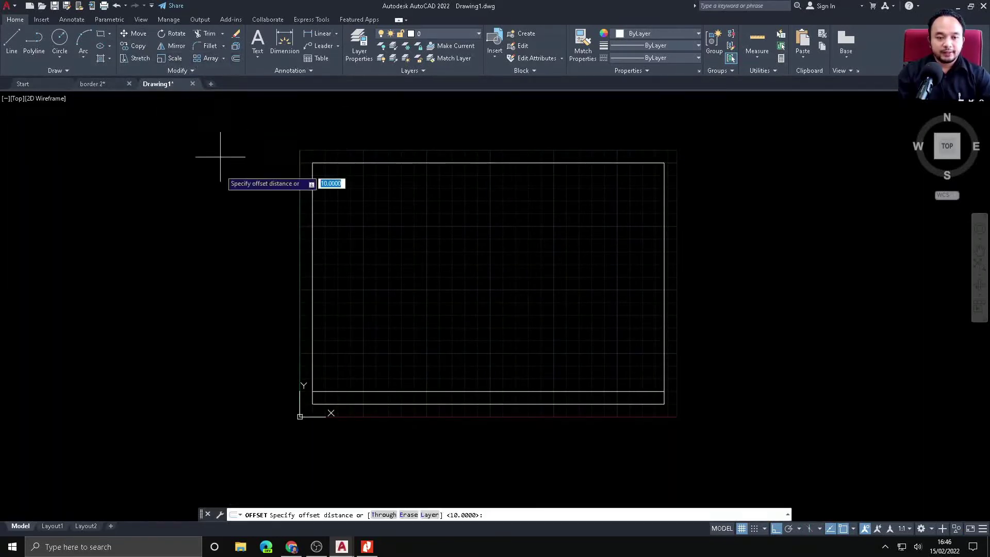
text(7)
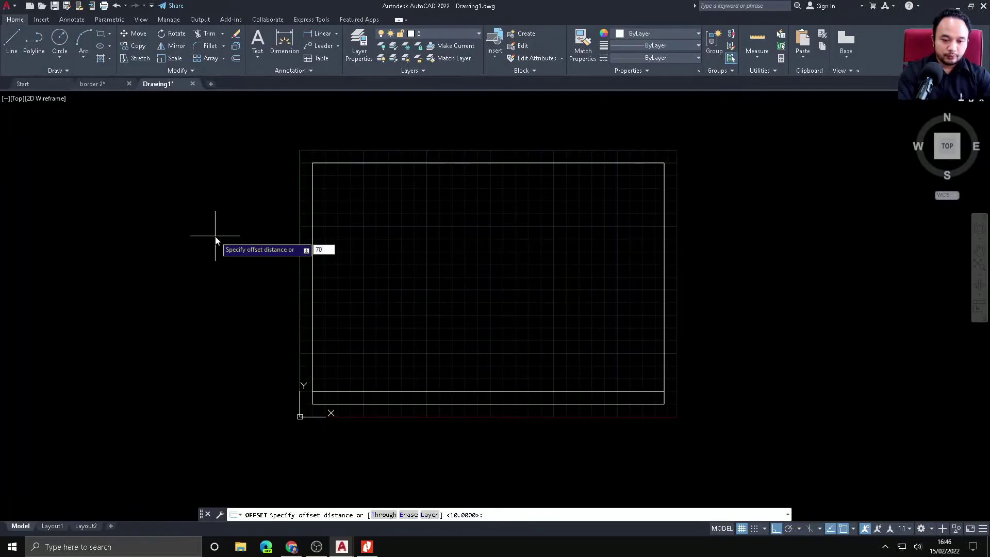
text(0)
key(Return)
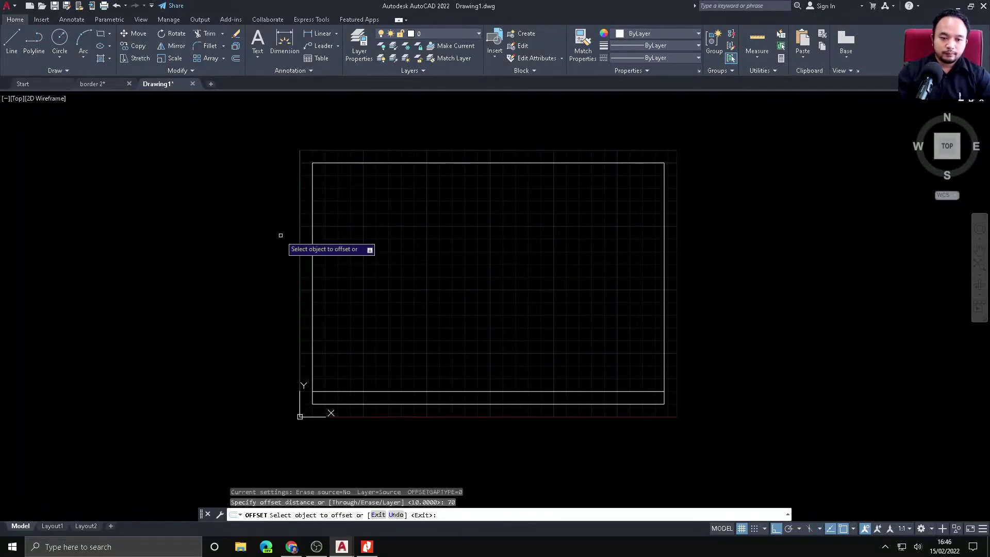
click(312, 242)
click(413, 254)
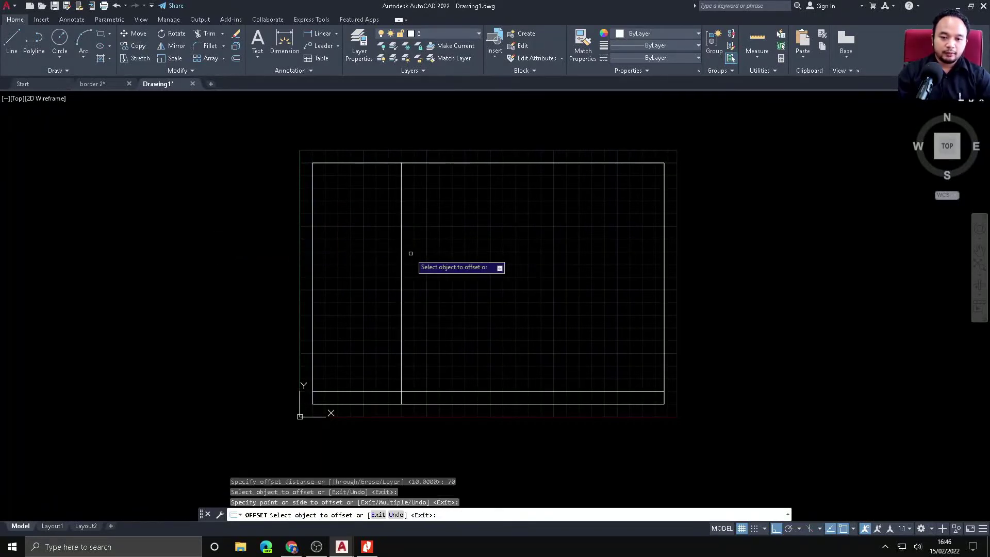
click(402, 253)
click(492, 253)
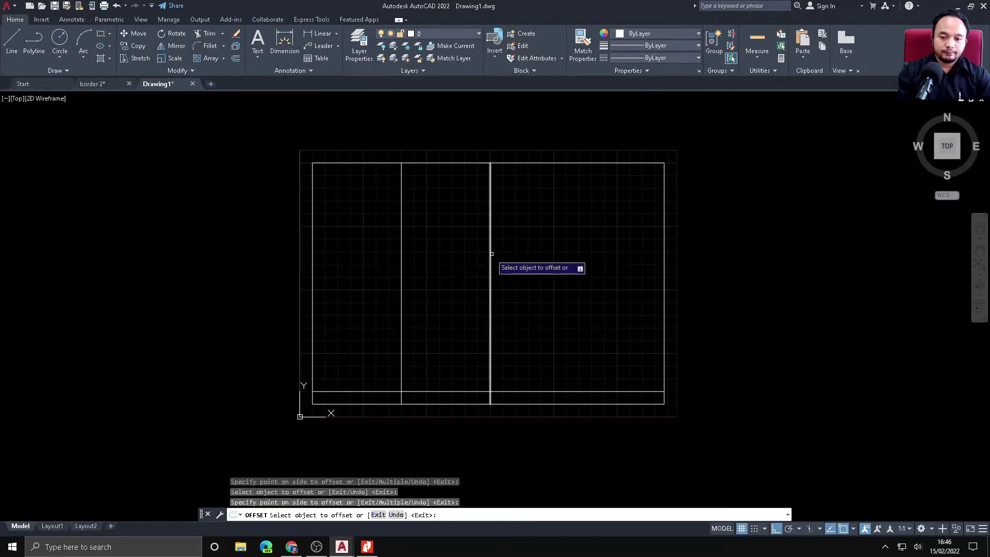
click(491, 253)
click(575, 254)
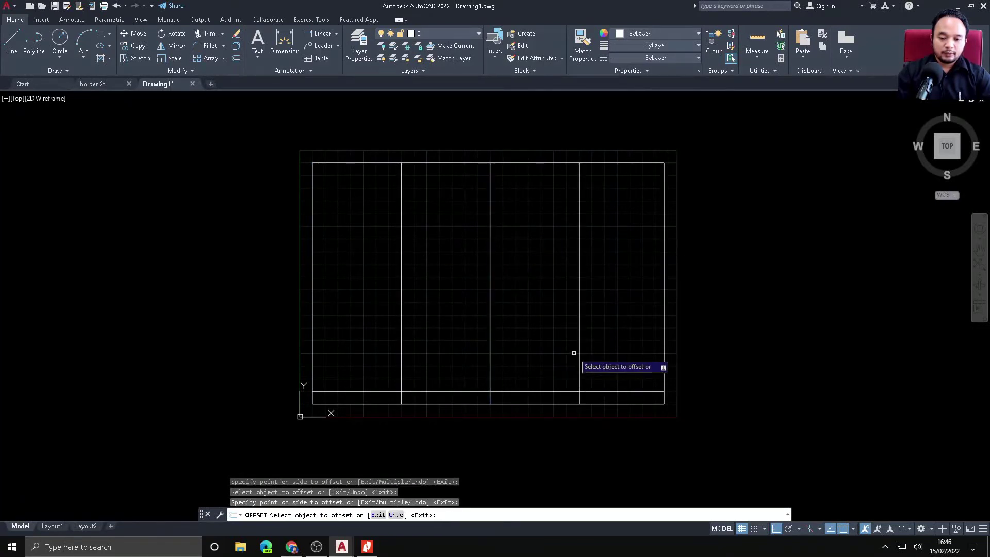
key(Escape)
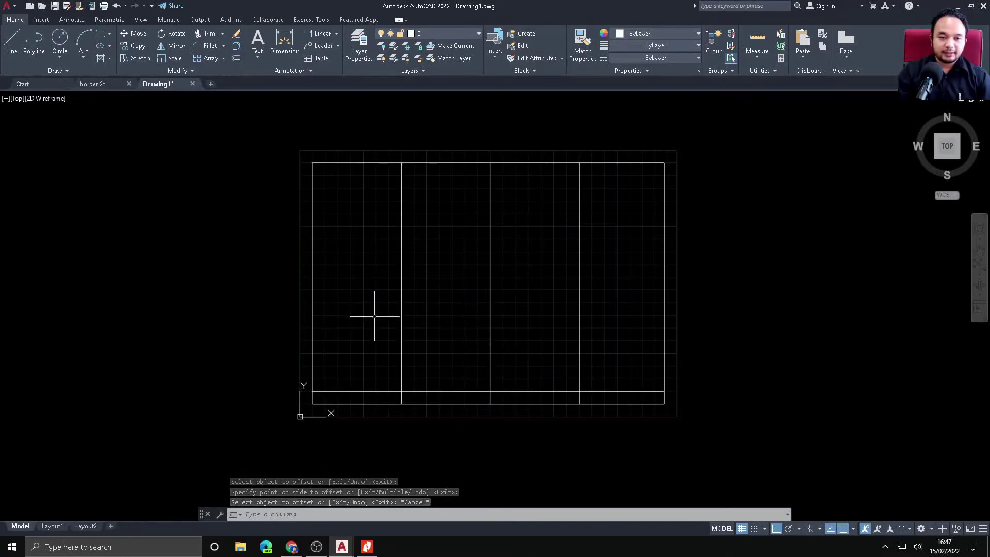
Trim the three vertical divider lines above the title block so they remain only inside the bottom strip.
click(201, 33)
click(401, 194)
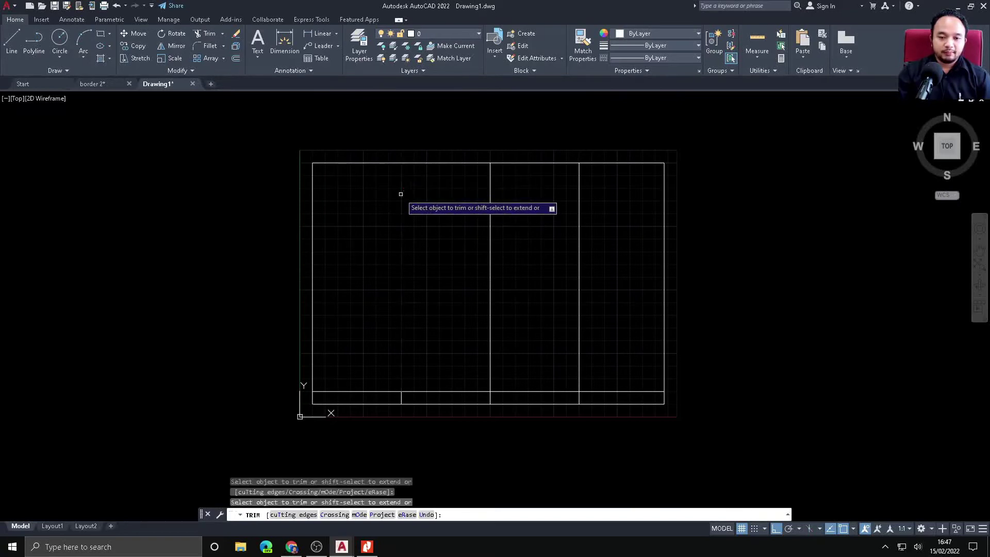
click(490, 194)
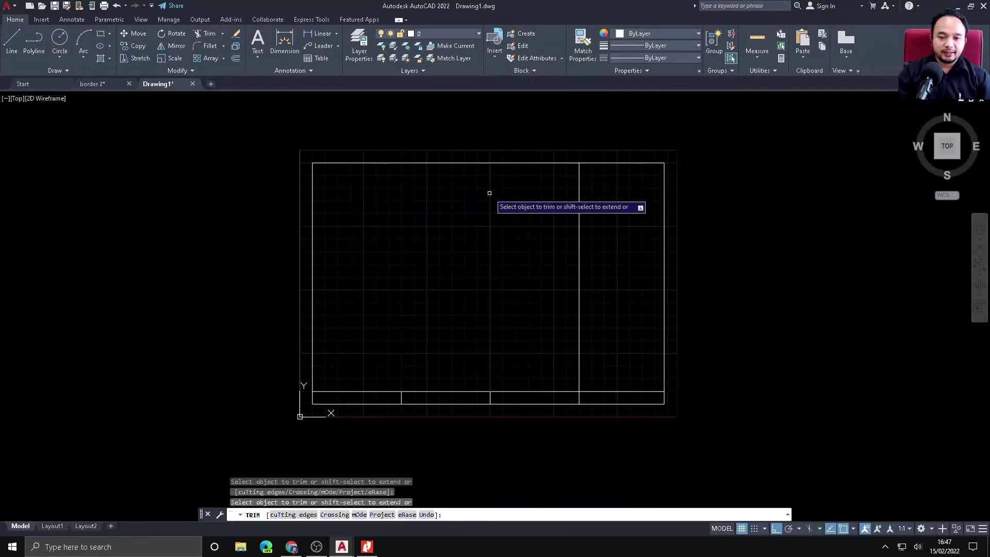
click(581, 196)
key(Escape)
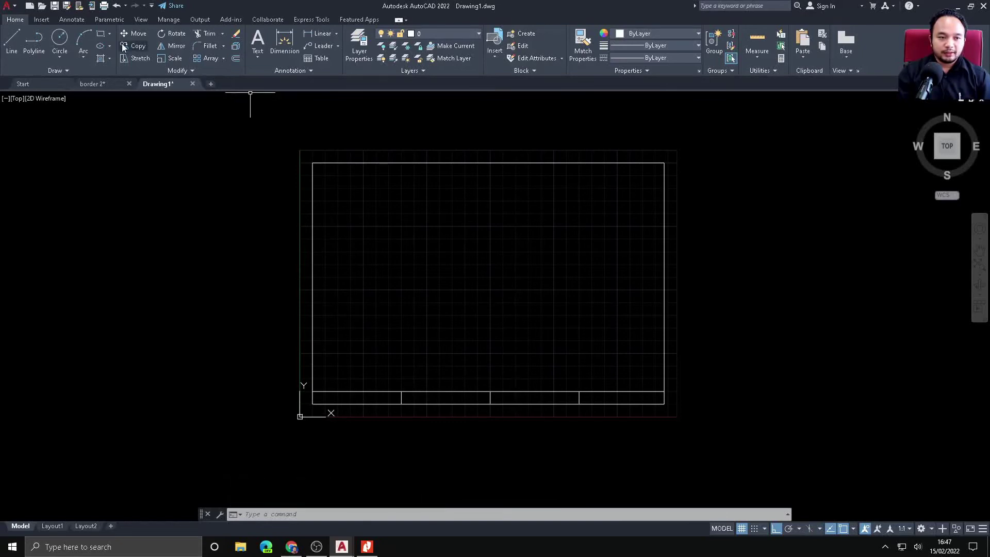
Add multiline text reading NAMA in the first title block cell, with the text box spanning the cell corner to corner.
click(77, 20)
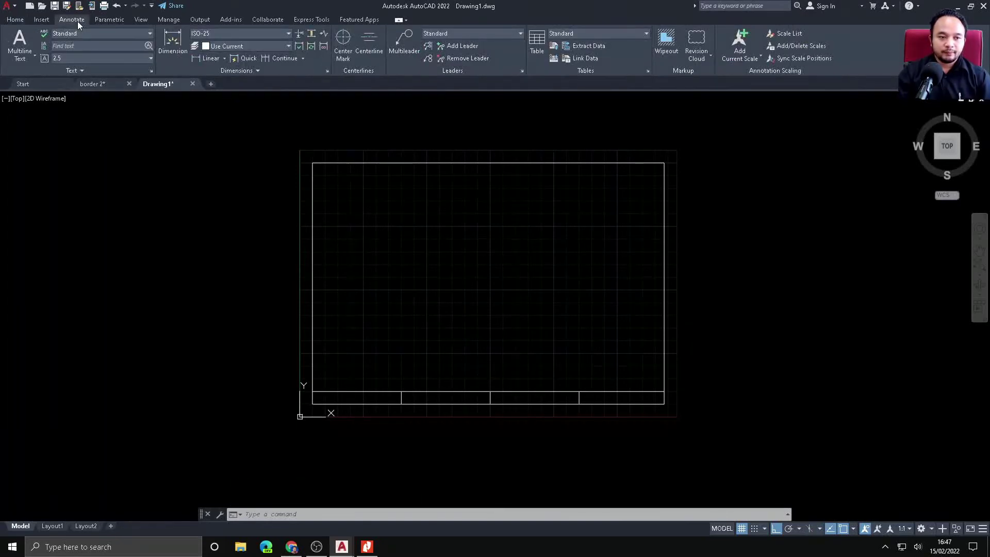
click(23, 39)
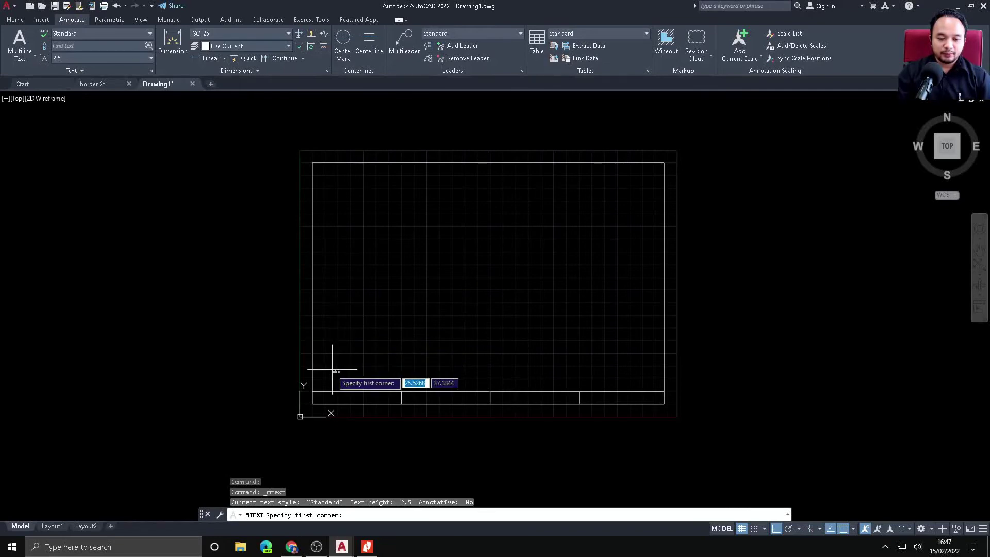
click(313, 390)
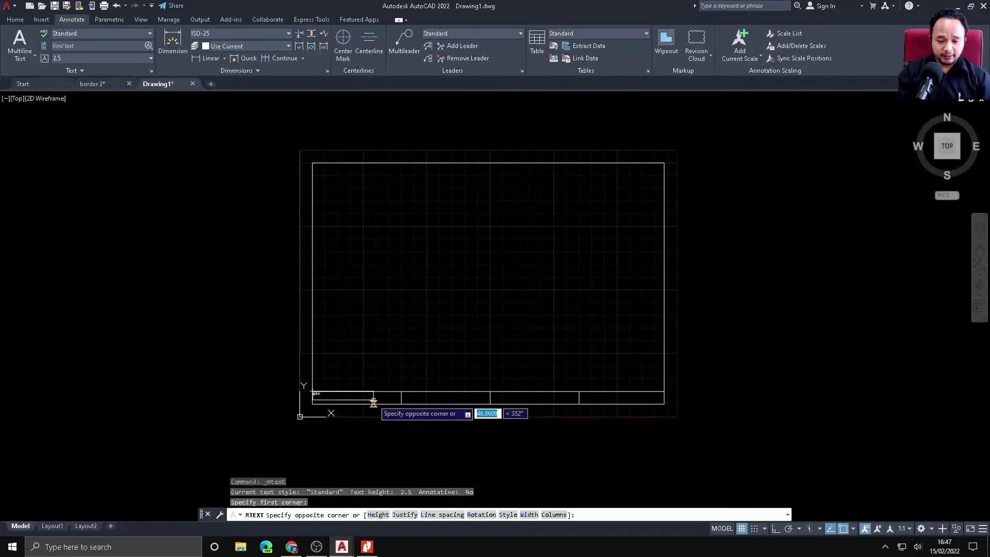
click(401, 403)
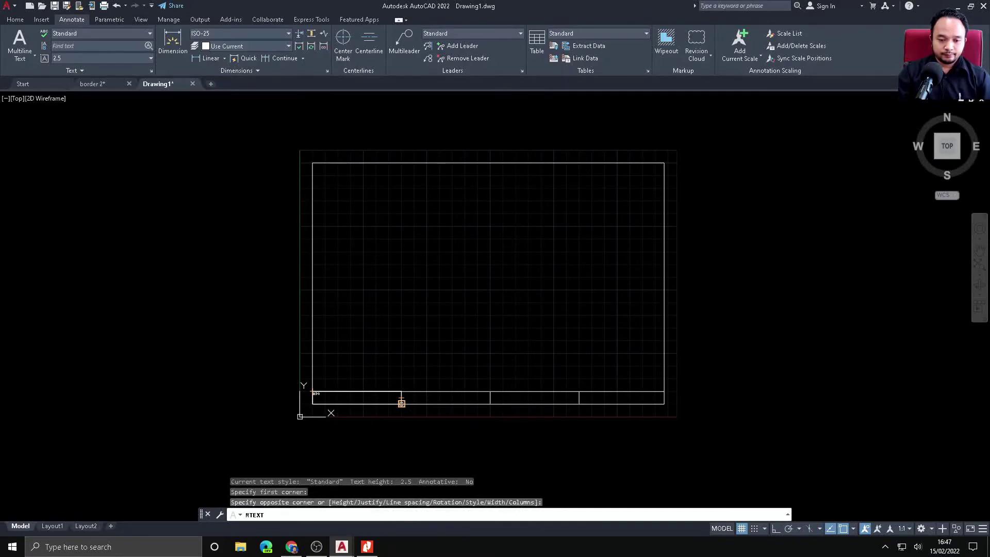
scroll(335, 404, up, 8)
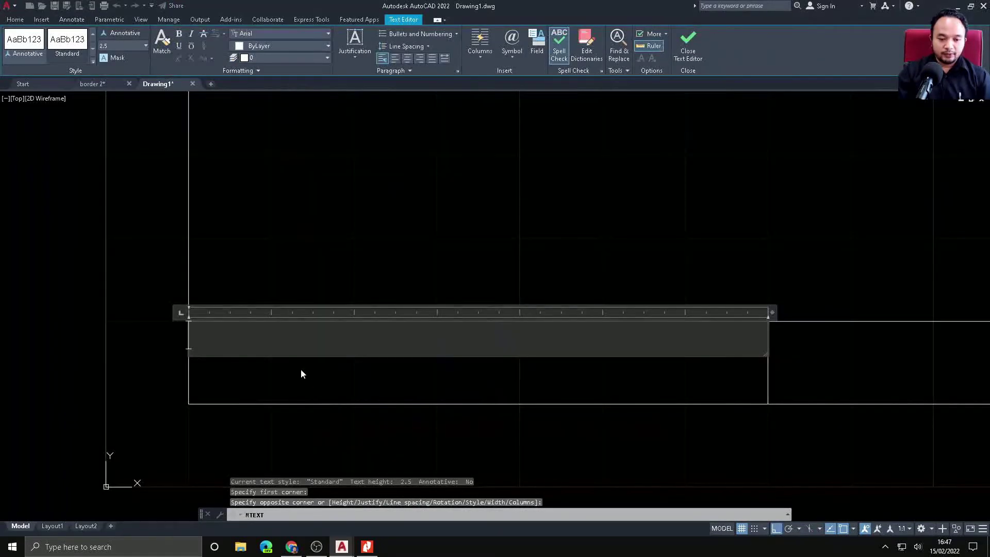
key(Caps_Lock)
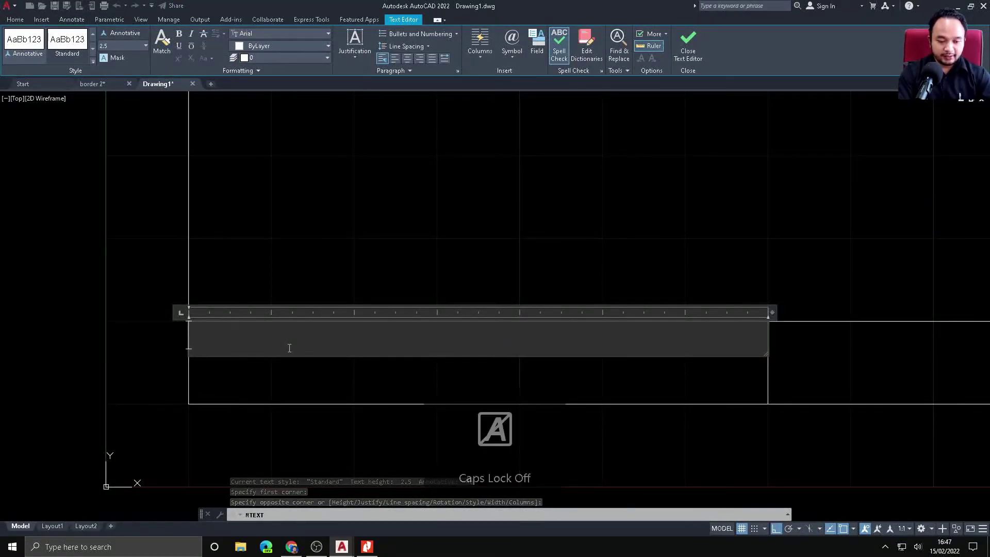
text(na)
key(BackSpace)
key(BackSpace)
key(Caps_Lock)
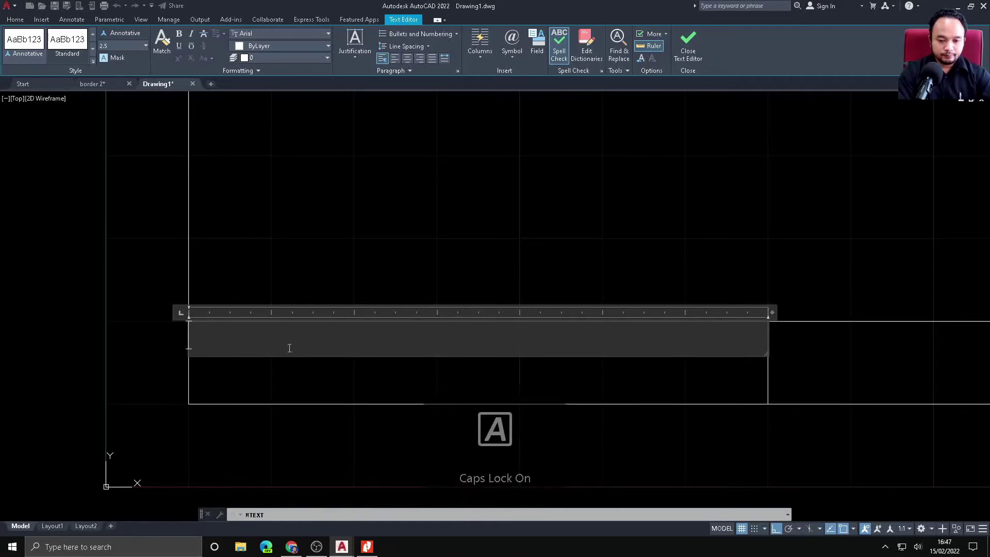
text(NAMA)
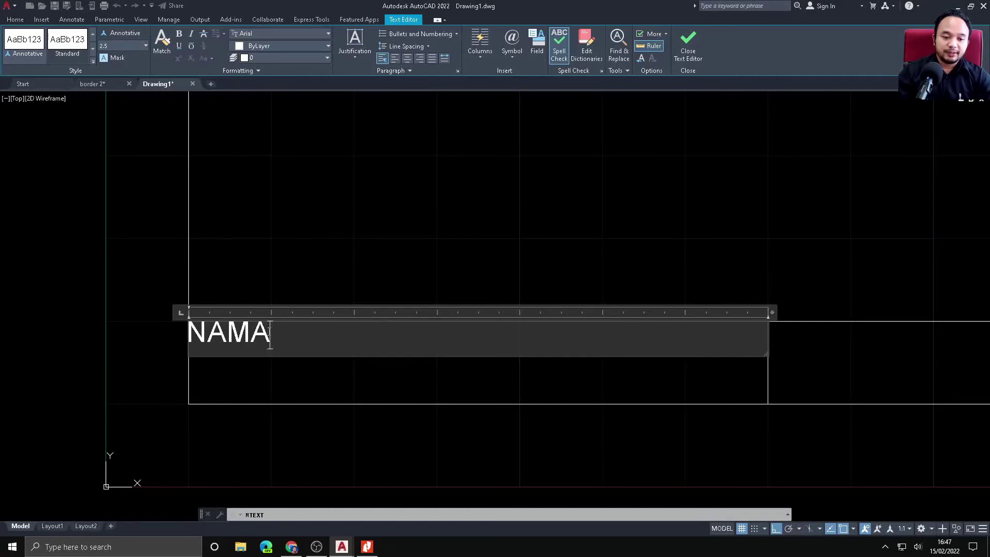
Set the height of the NAMA text to 3 and finish editing it.
key(shift+Left)
key(shift+Left)
key(shift+Left)
key(shift+Left)
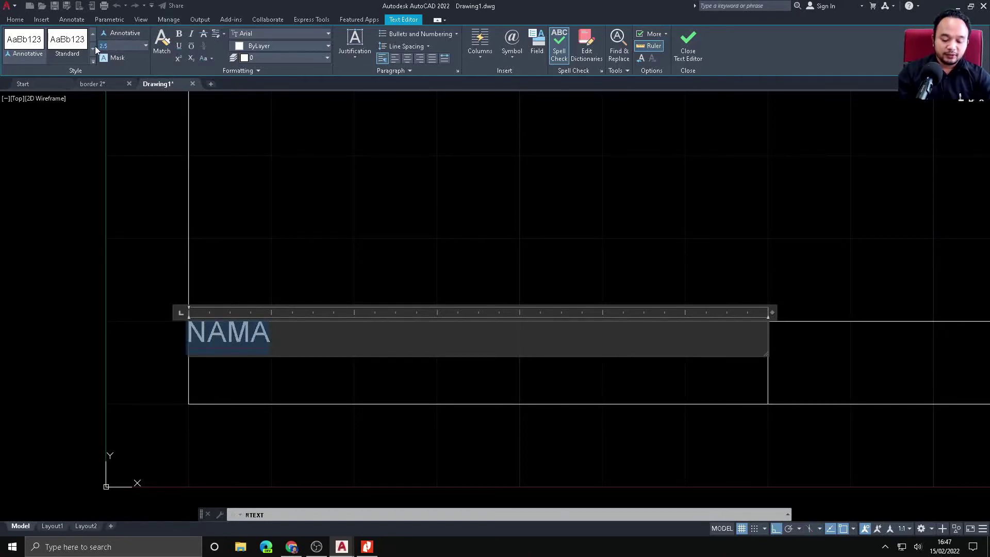
key(Return)
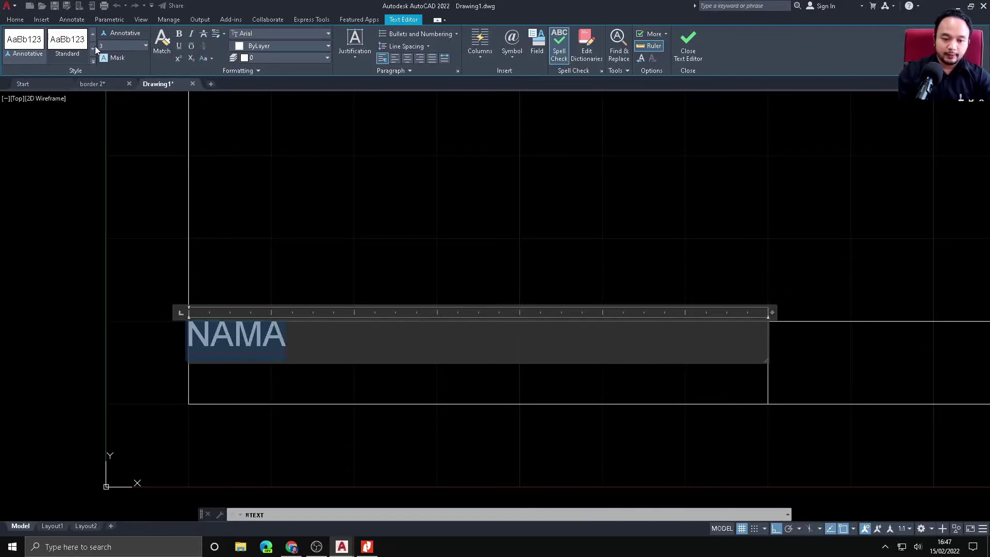
click(677, 50)
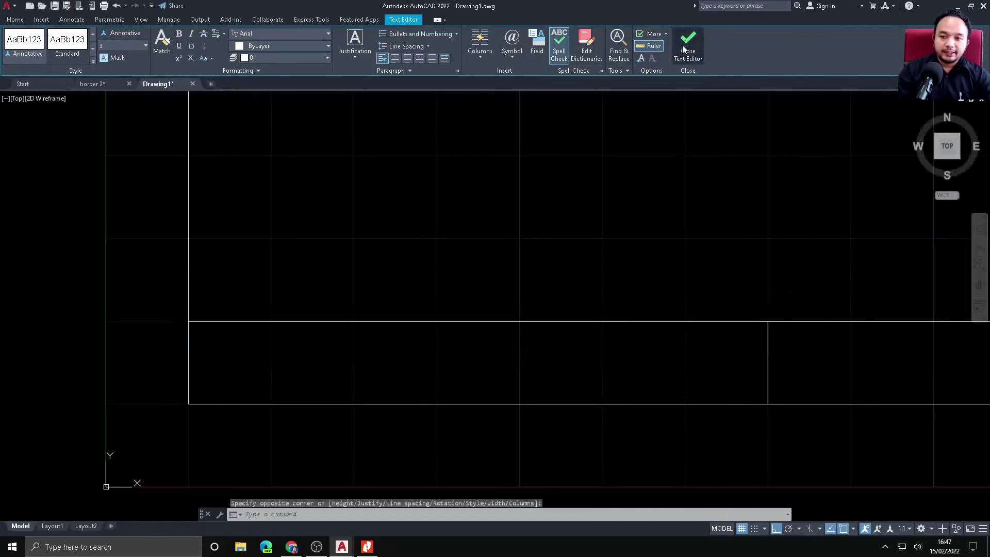
Move the NAMA text slightly right and down so it sits clear of the first cell's upper-left corner.
scroll(405, 225, down, 5)
mouse_move(404, 225)
middle_down()
mouse_move(362, 249)
mouse_move(293, 320)
mouse_move(258, 375)
middle_up()
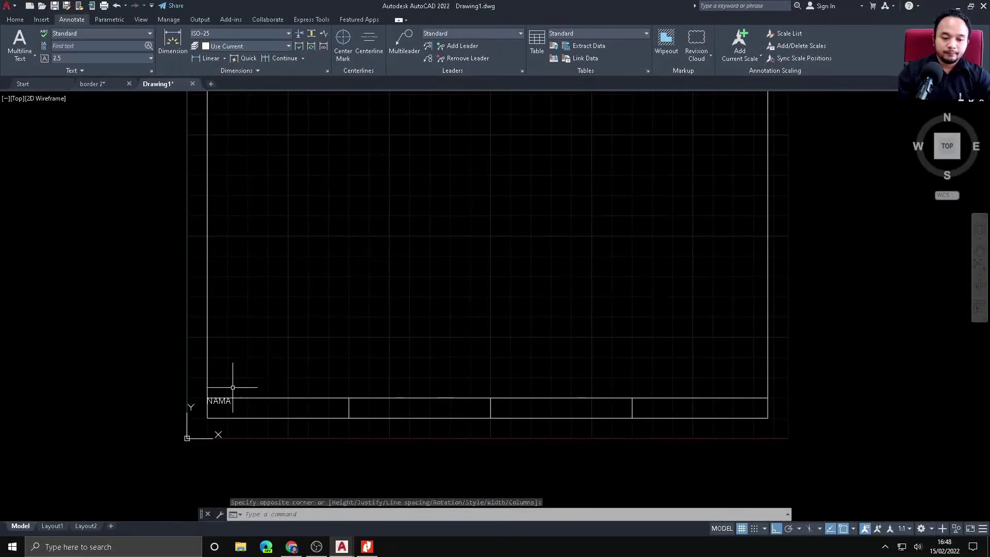
click(220, 400)
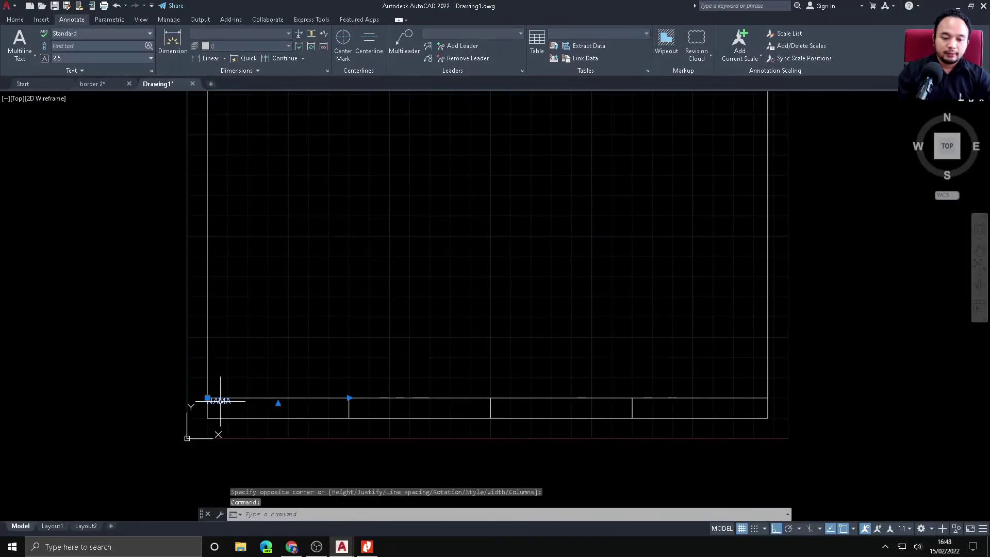
drag(220, 400, 228, 411)
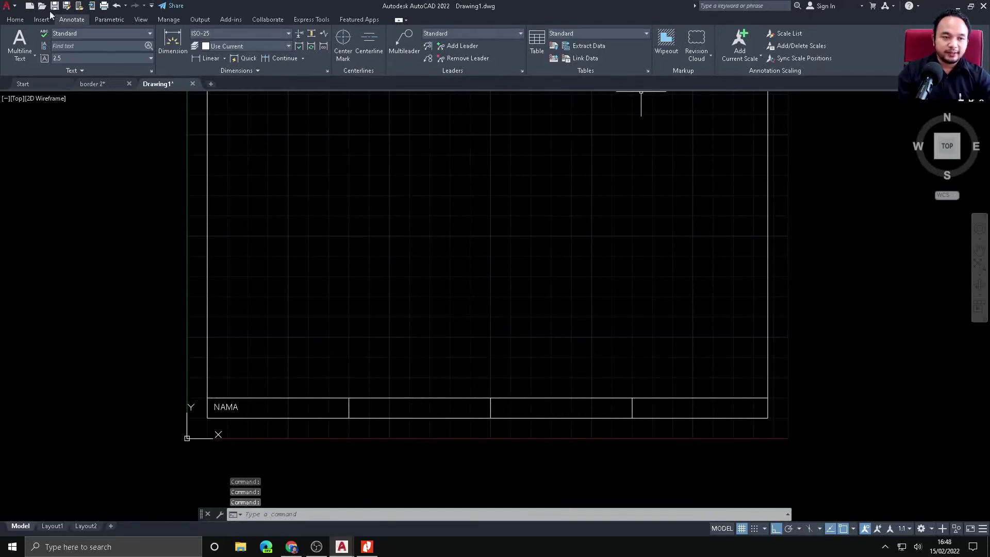
Copy the NAMA text into the other three title block cells, using the first cell's upper-left corner as base point.
click(15, 19)
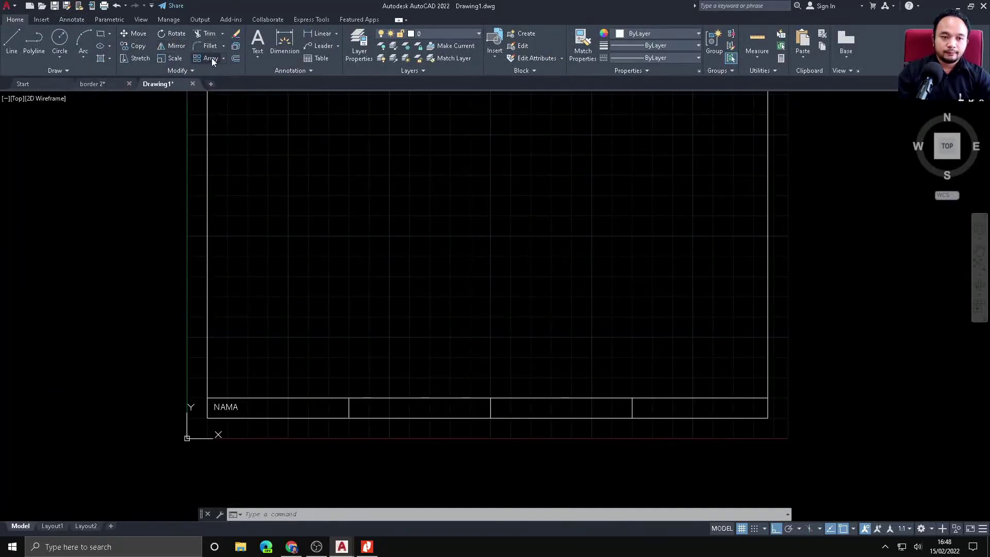
click(137, 47)
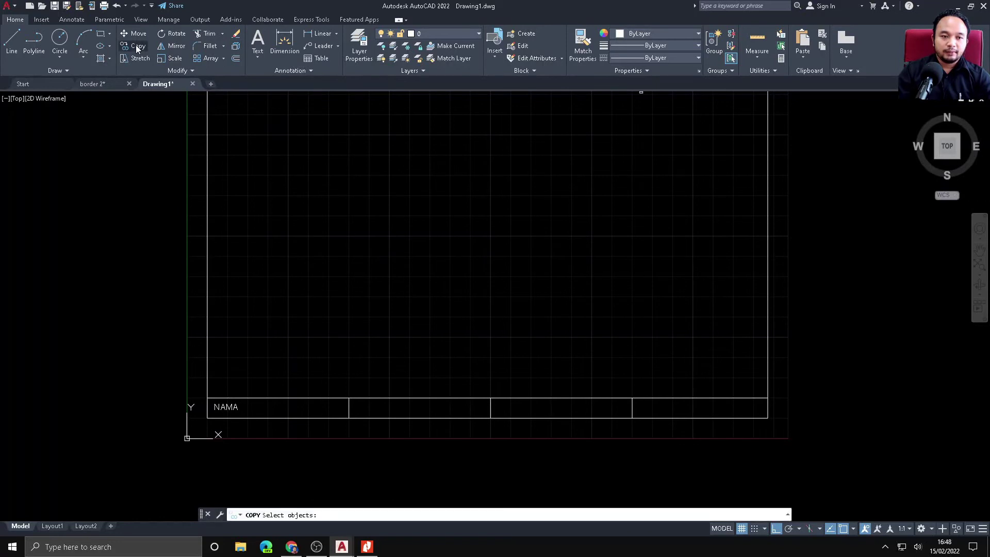
click(242, 405)
key(Return)
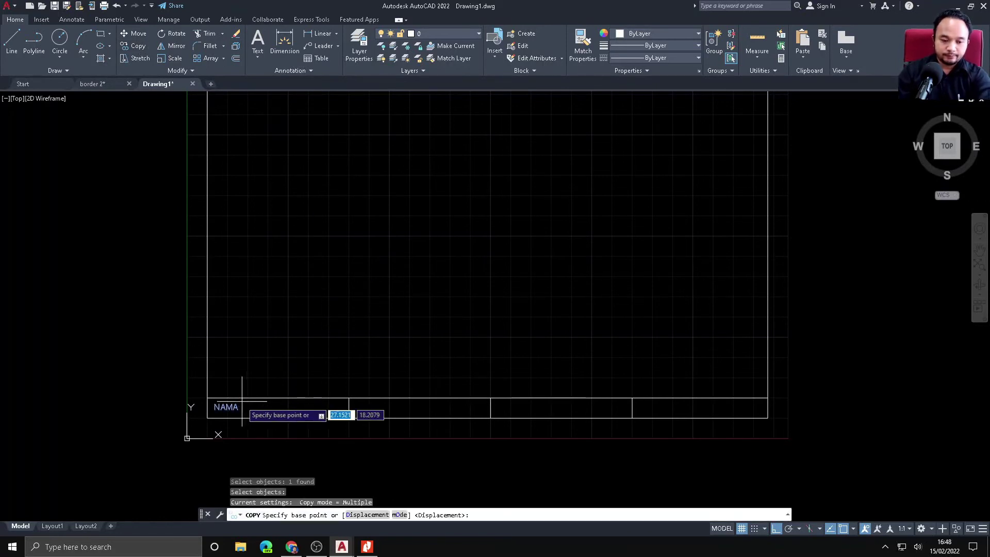
click(207, 398)
click(349, 397)
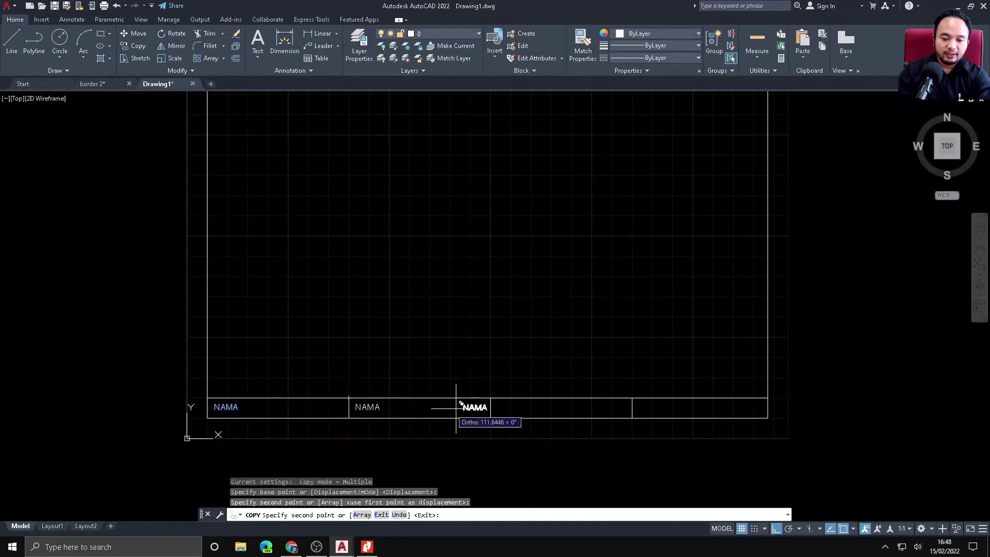
click(490, 397)
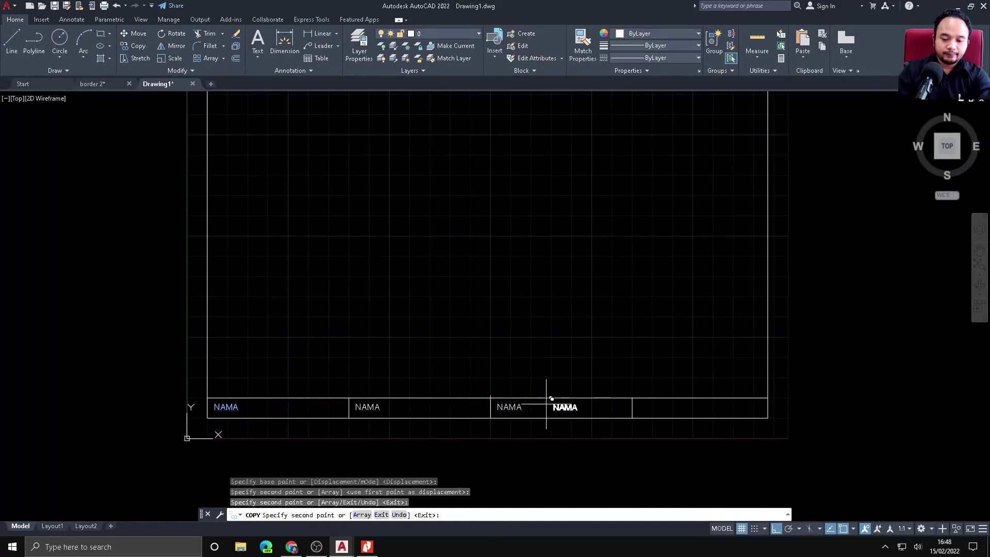
click(632, 397)
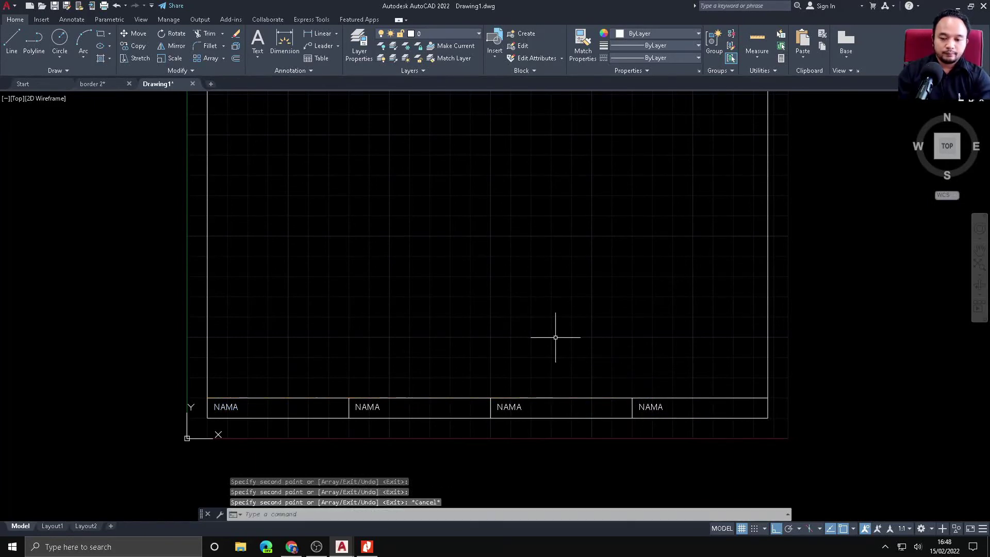
key(Escape)
Change the text in the second title block cell to PRAKTICUM.
click(369, 407)
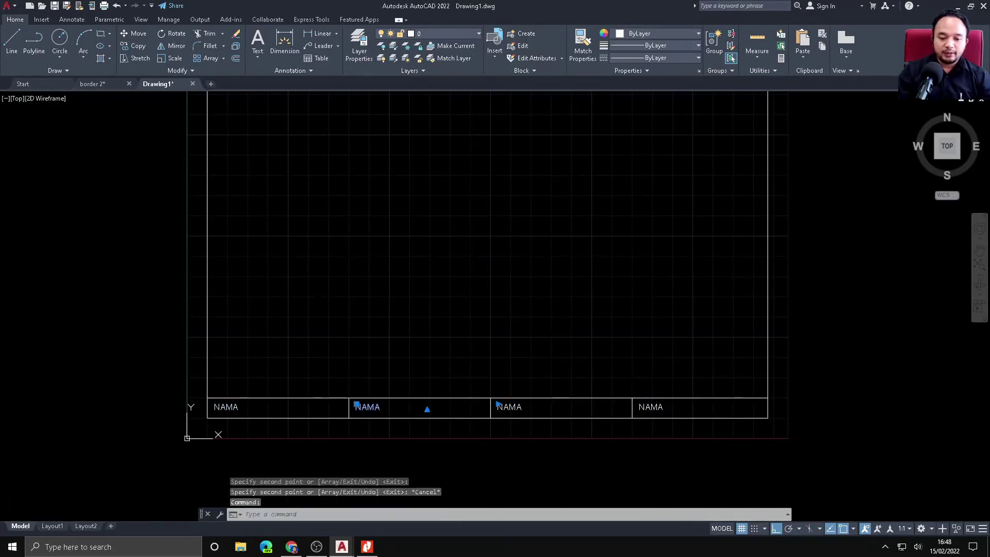
double_click(380, 407)
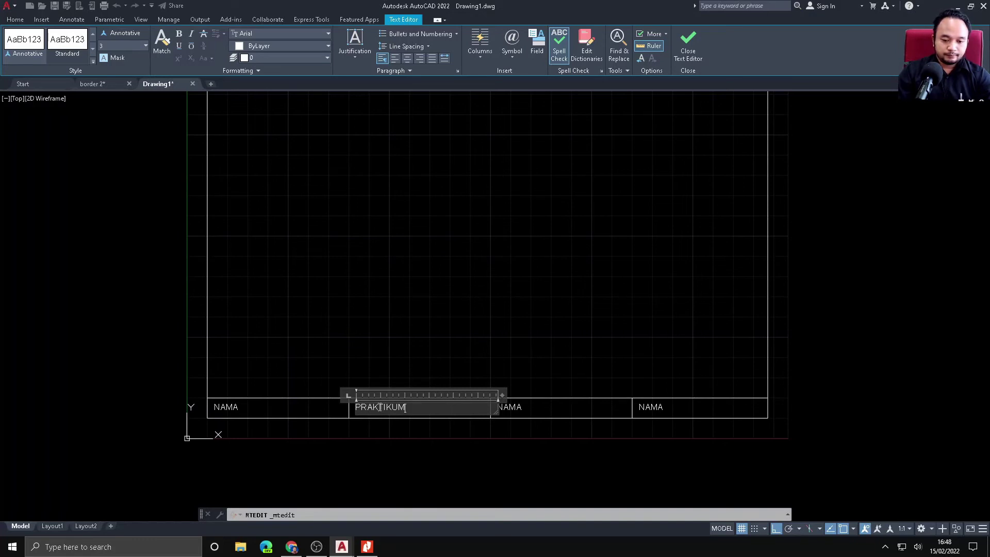
key(BackSpace)
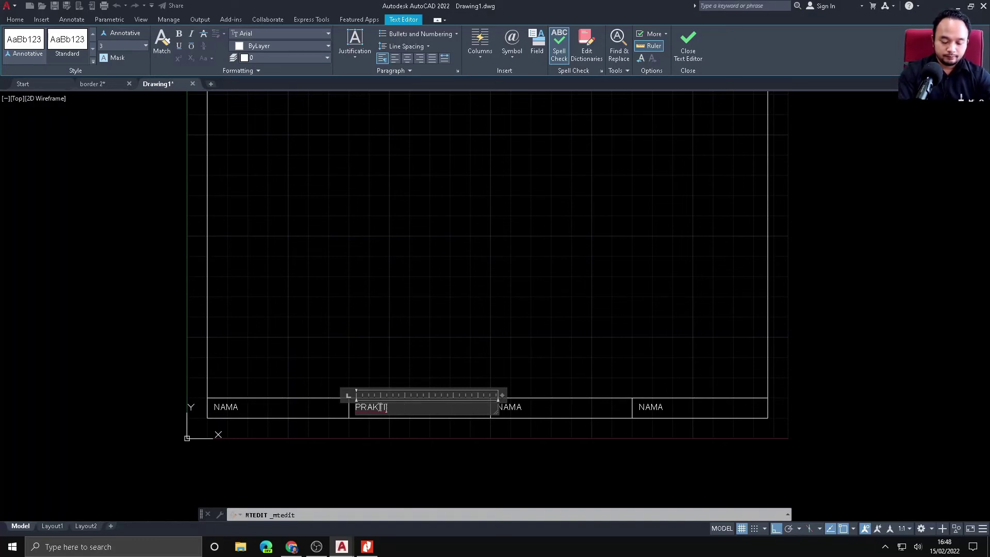
click(688, 44)
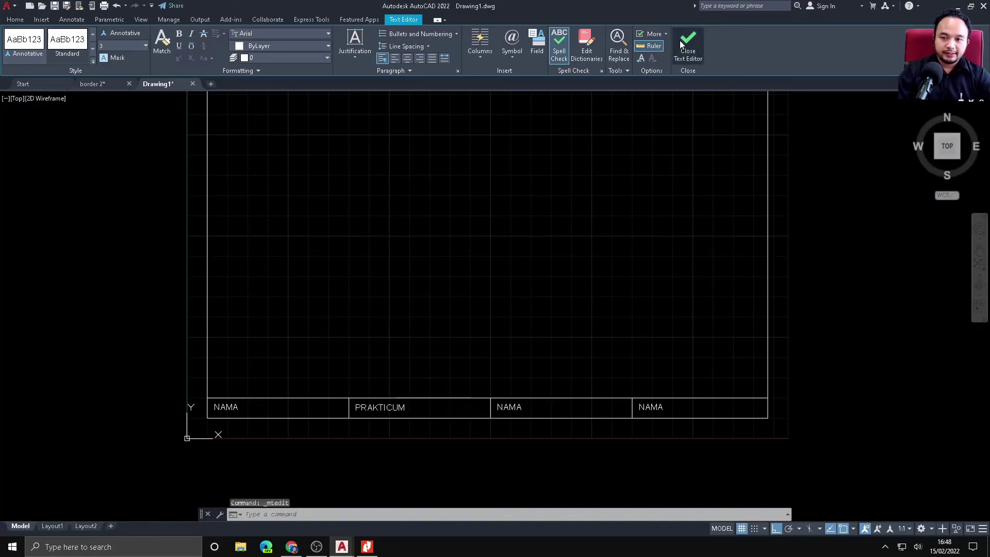
Change the text in the third title block cell to DATE.
double_click(514, 406)
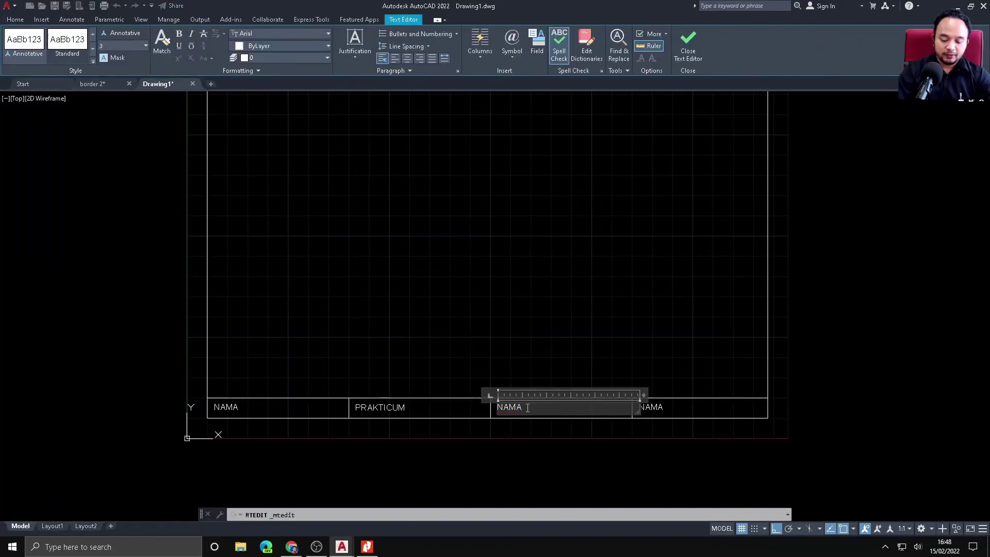
key(BackSpace)
key(BackSpace)
text(DATE)
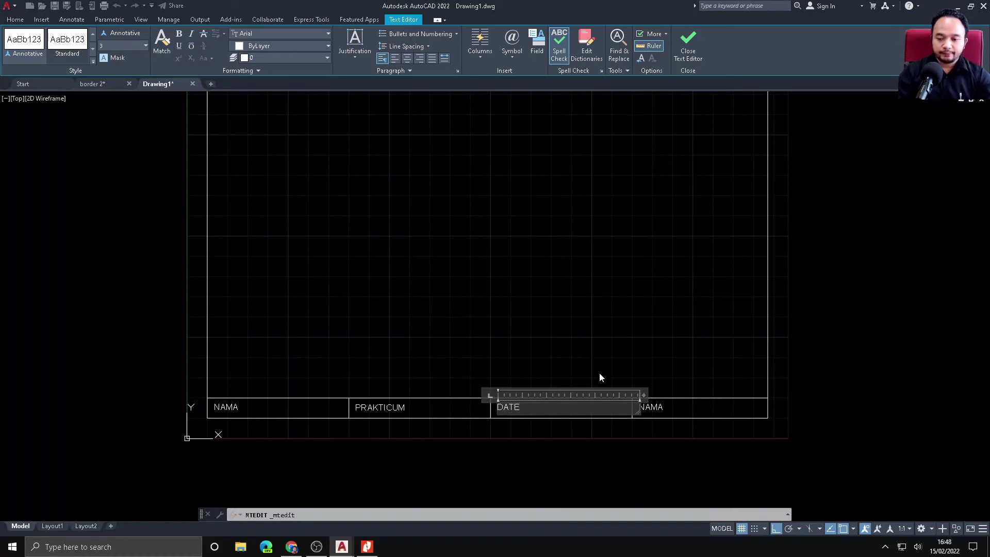
click(694, 40)
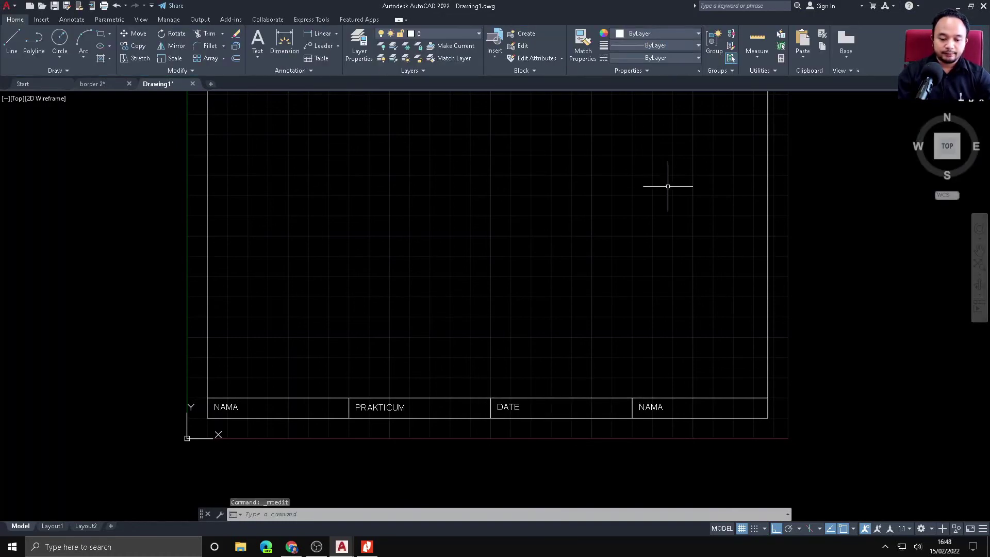
Change the text in the fourth title block cell to TOPIC.
double_click(654, 408)
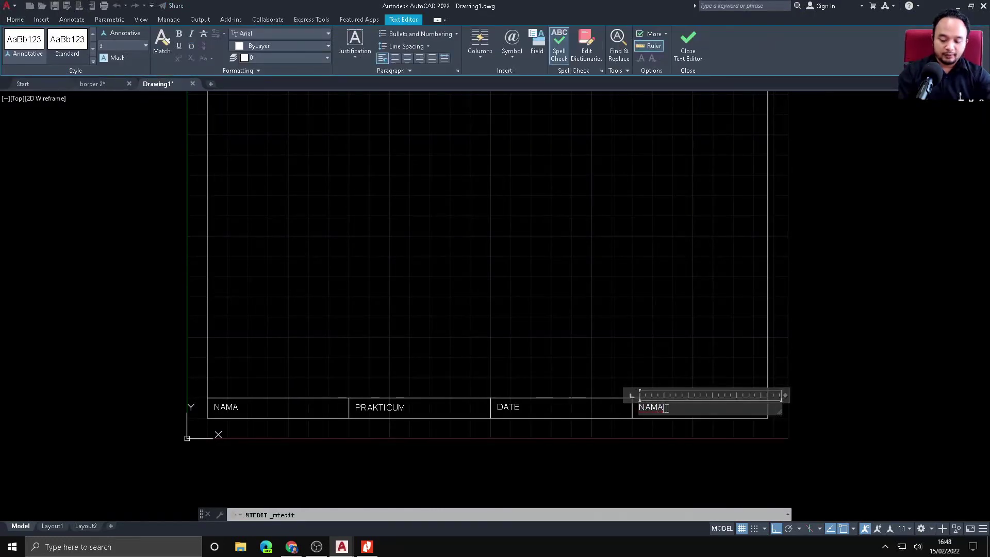
text(TOP)
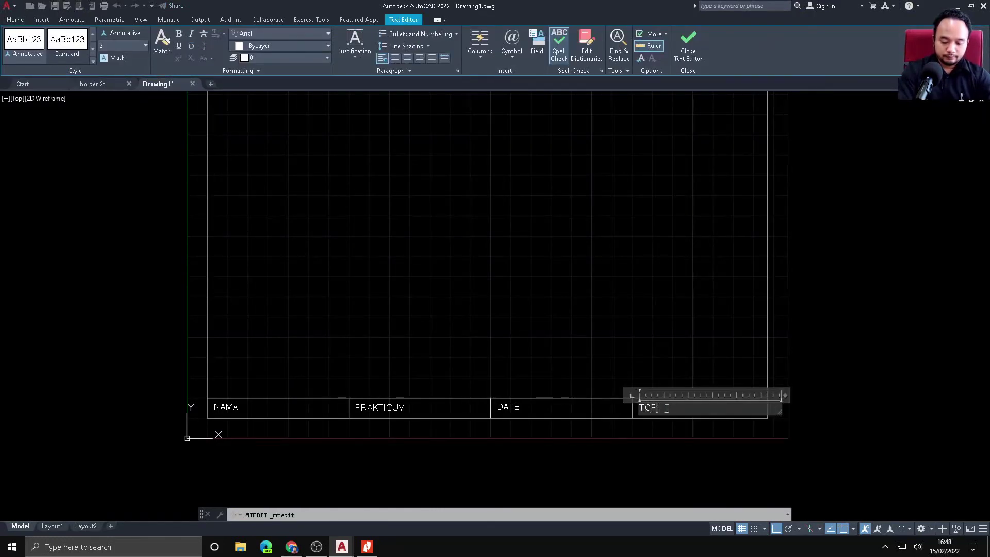
text(IC)
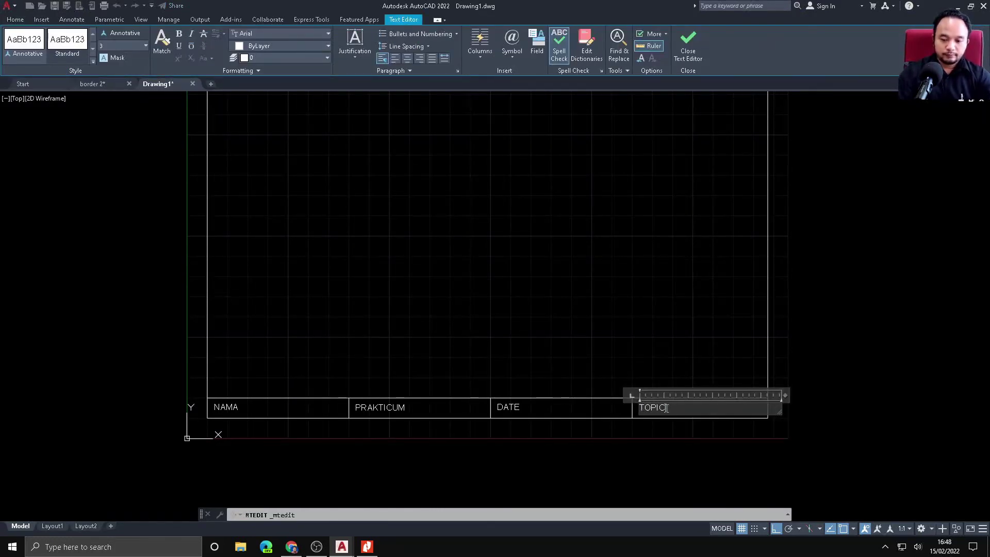
click(686, 41)
Save the drawing as Border 4 in the Soalan building drawing folder.
scroll(685, 187, down, 1)
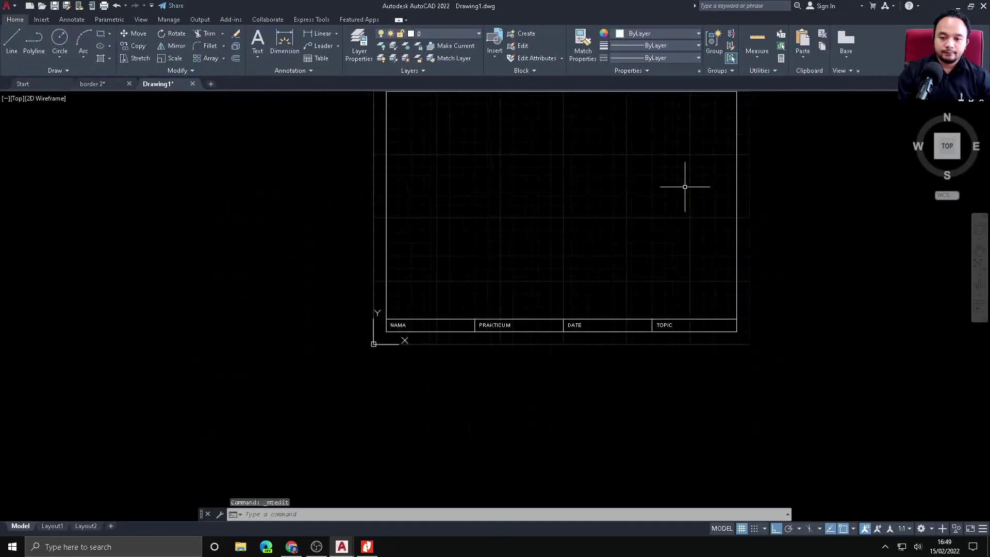
middle_drag(684, 187, 595, 252)
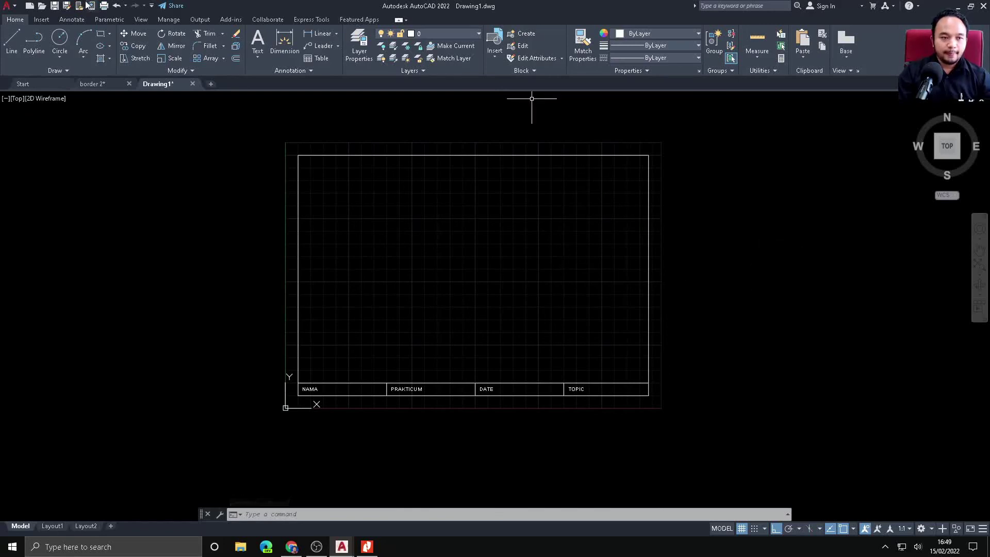
click(12, 7)
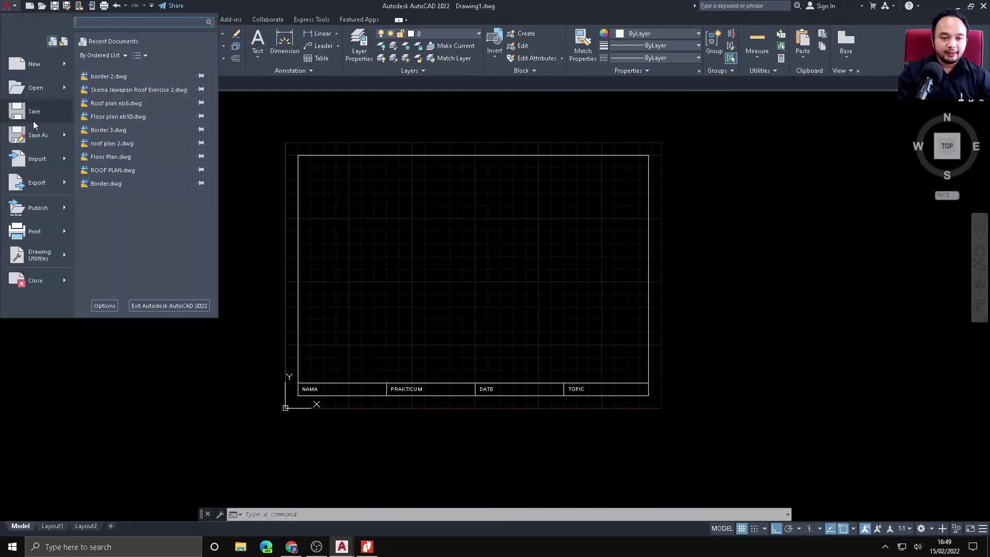
click(44, 113)
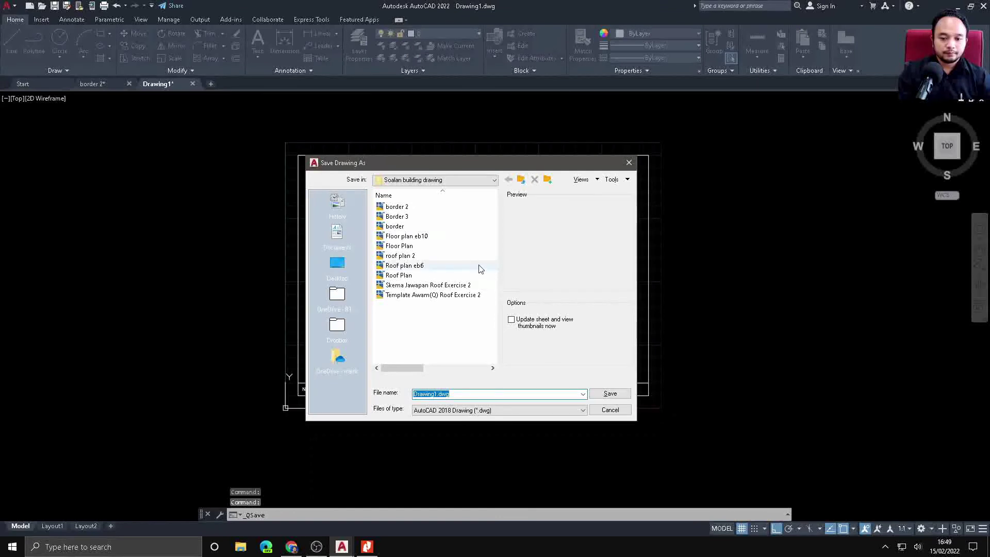
text(bOR)
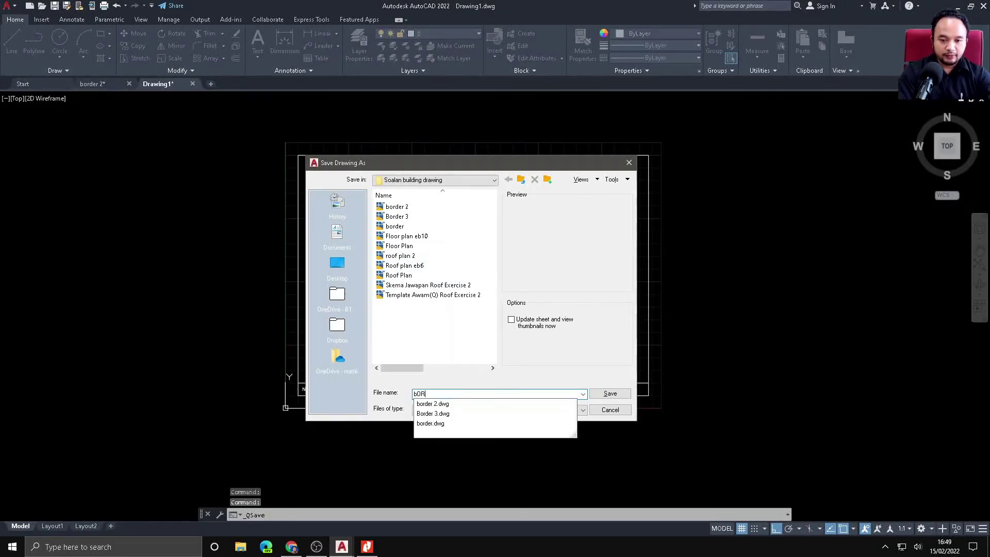
text(DER)
key(BackSpace)
key(BackSpace)
key(BackSpace)
key(BackSpace)
key(BackSpace)
key(BackSpace)
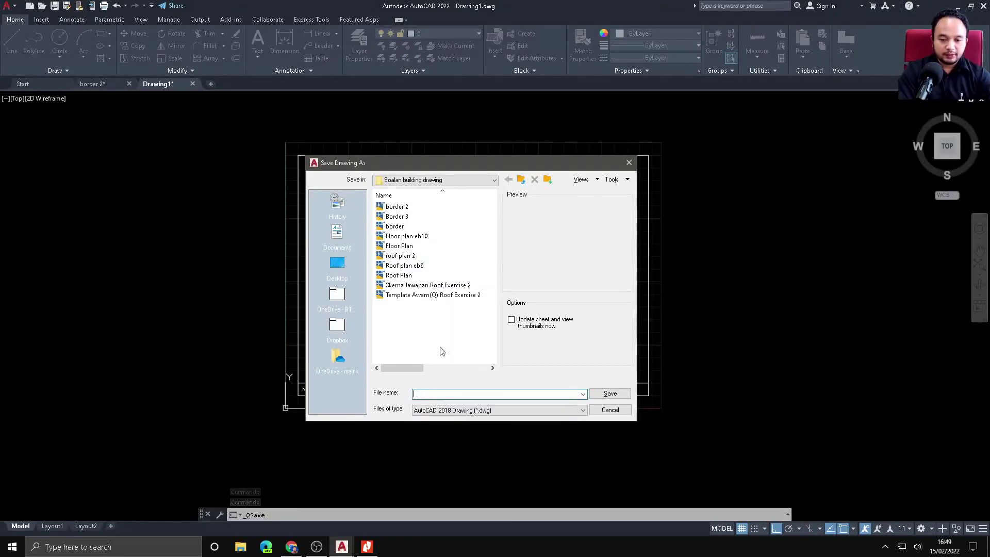
key(Caps_Lock)
text(Bord)
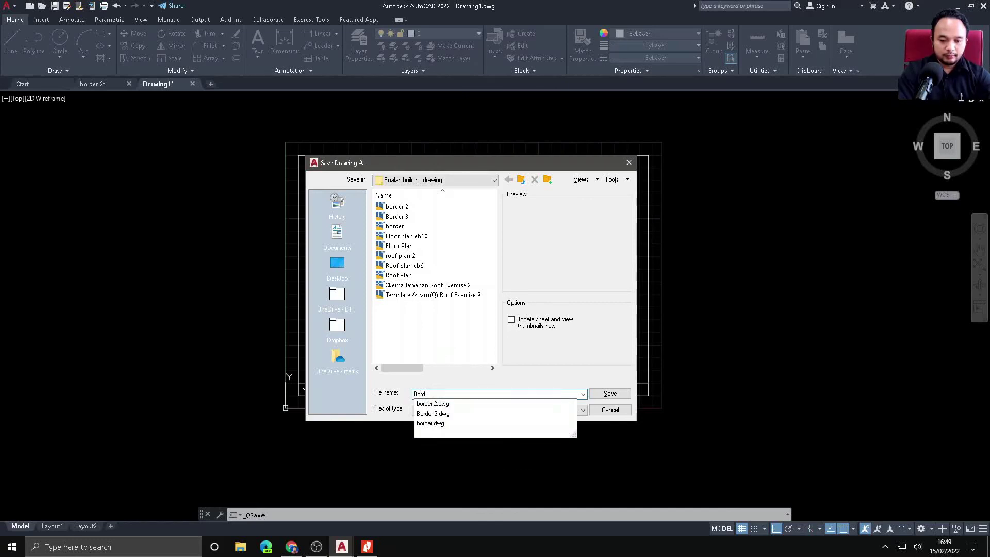
text(er 4)
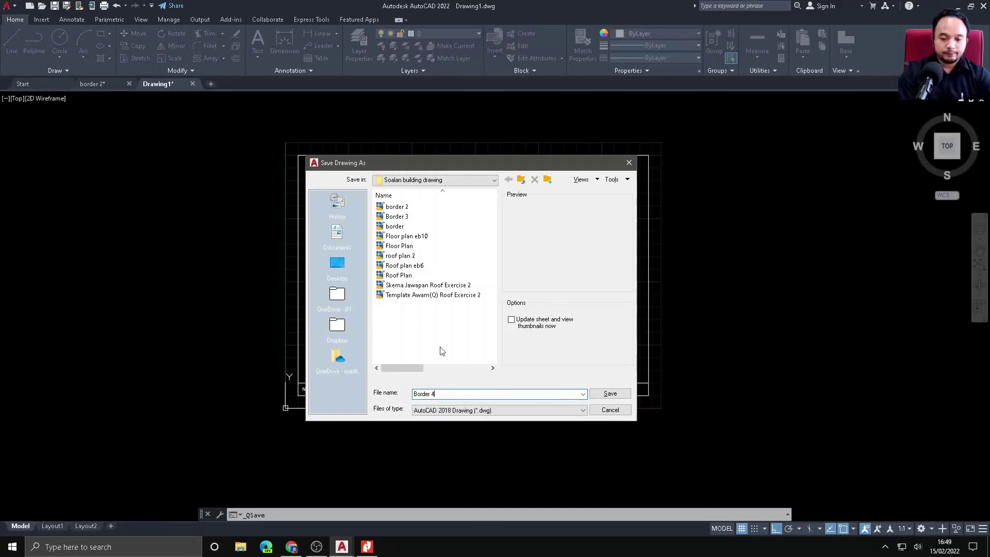
click(610, 393)
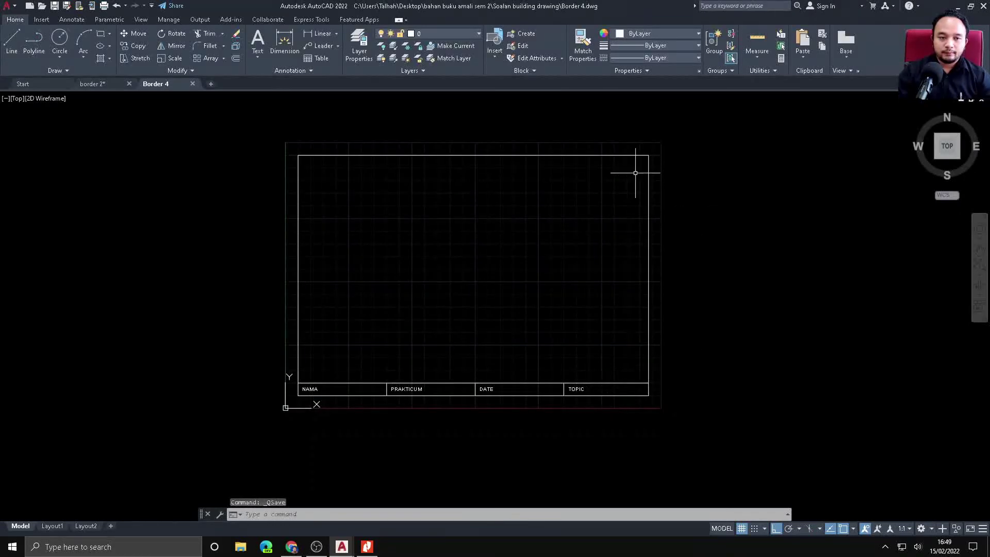